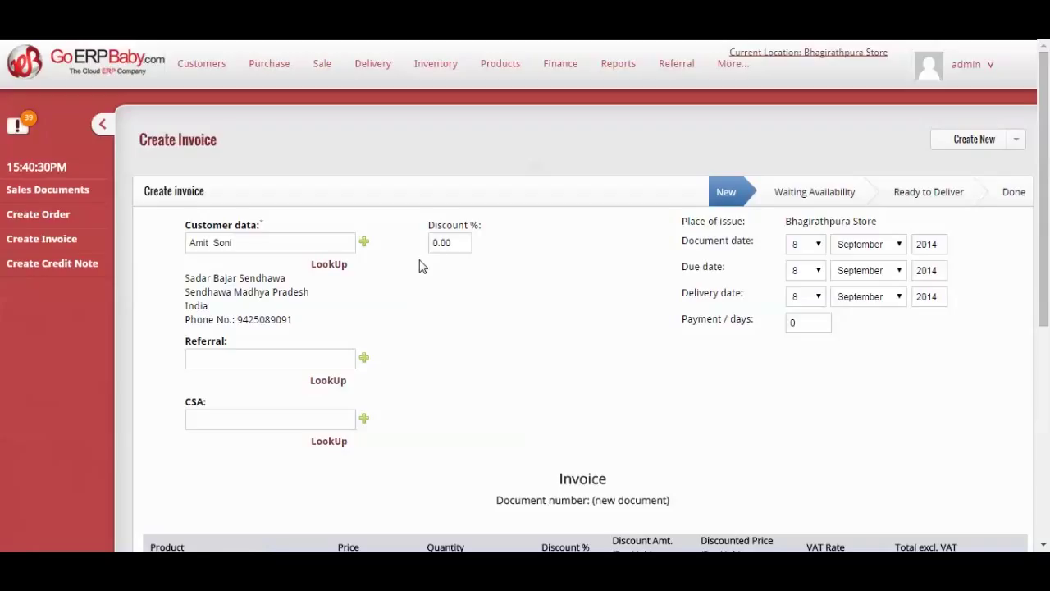
Set the customer discount on the new invoice to 10%
{"action": "left_click", "coordinate": [449, 242]}
{"action": "type", "text": "10"}
{"action": "left_click", "coordinate": [578, 376]}
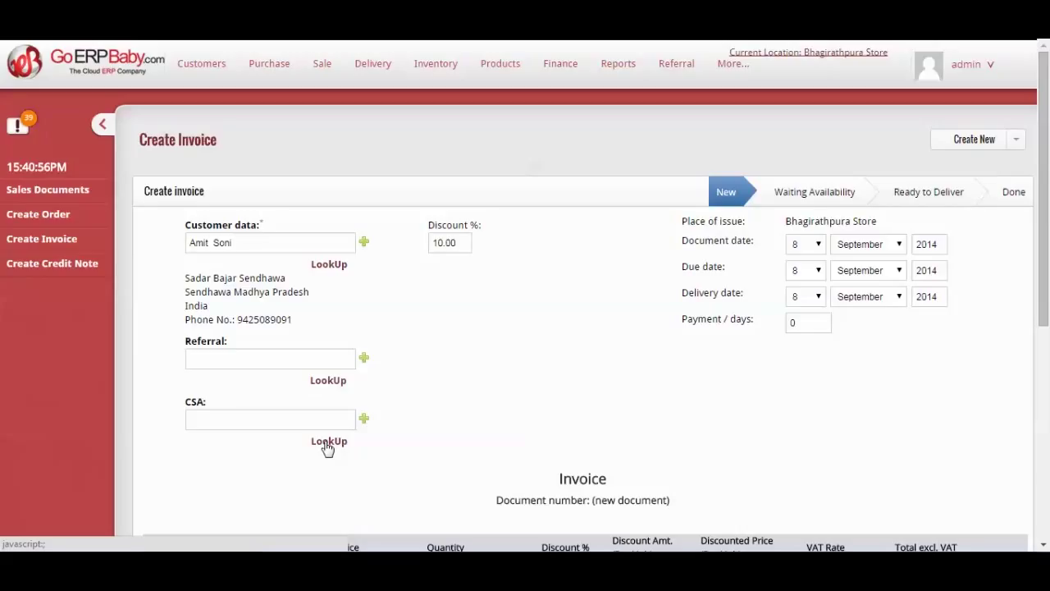
Set the invoice's document date to 8 September 2014 and its due date to 9 September 2014
{"action": "left_click", "coordinate": [816, 245]}
{"action": "left_click", "coordinate": [800, 325]}
{"action": "left_click", "coordinate": [814, 272]}
{"action": "left_click", "coordinate": [805, 375]}
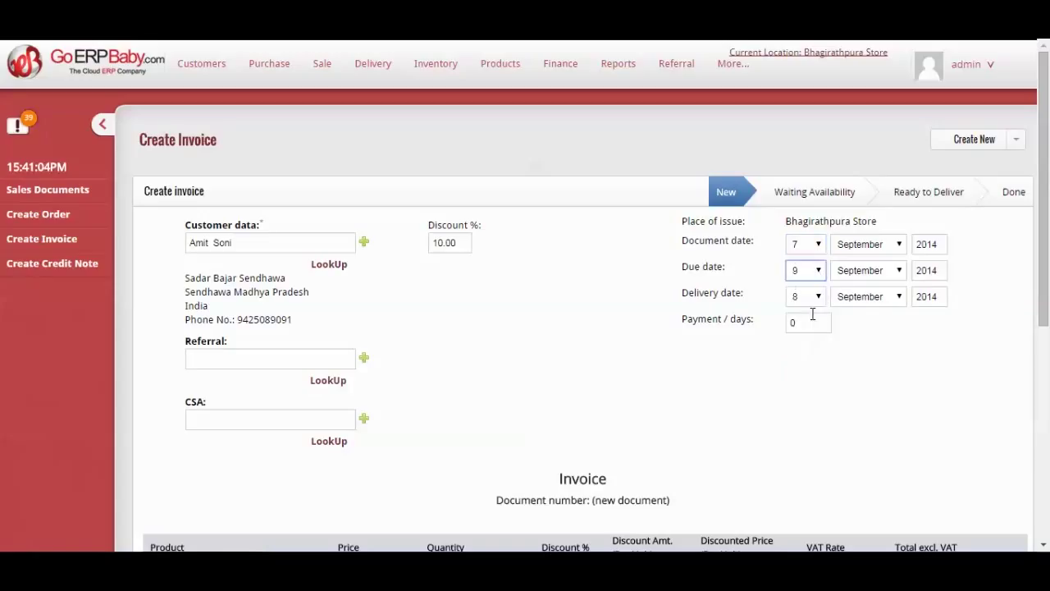
{"action": "left_click", "coordinate": [821, 245]}
{"action": "left_click", "coordinate": [804, 338]}
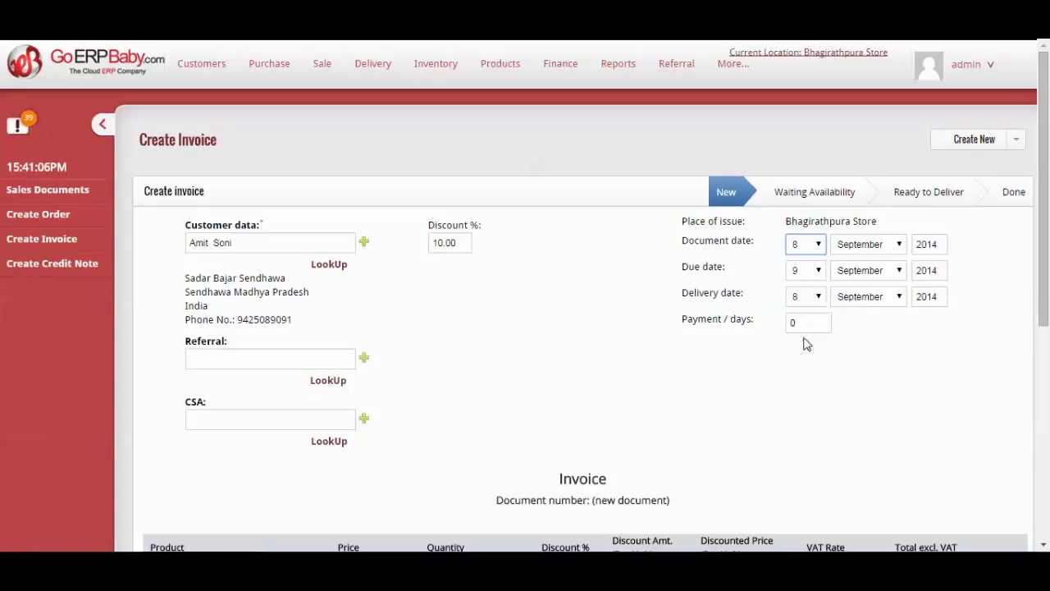
Set the delivery date to 11 September 2014 and enter 10 payment days
{"action": "left_click", "coordinate": [821, 299]}
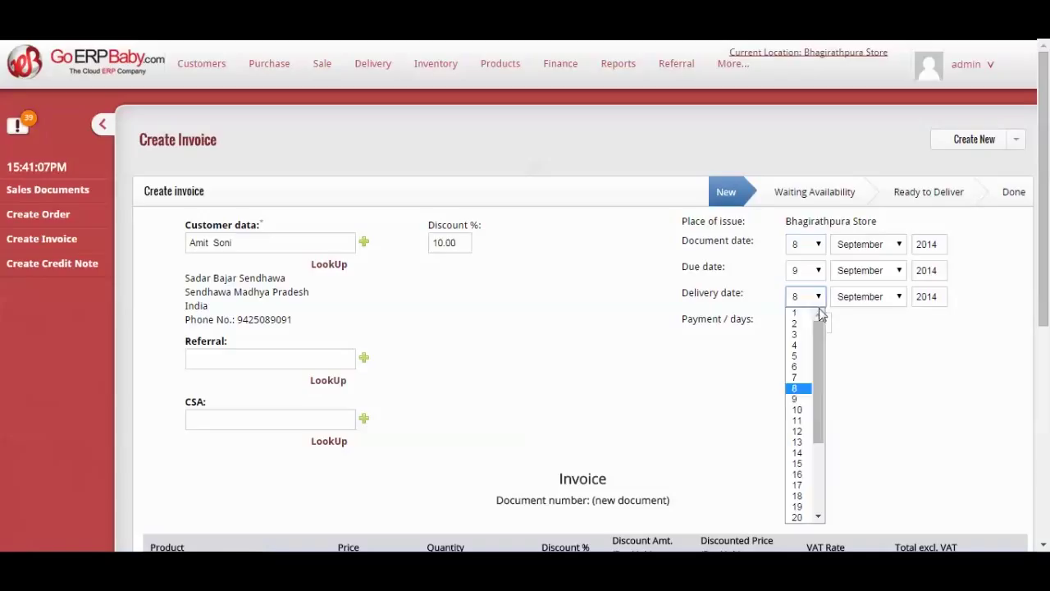
{"action": "left_click", "coordinate": [802, 418]}
{"action": "left_click_drag", "start_coordinate": [809, 323], "coordinate": [788, 328]}
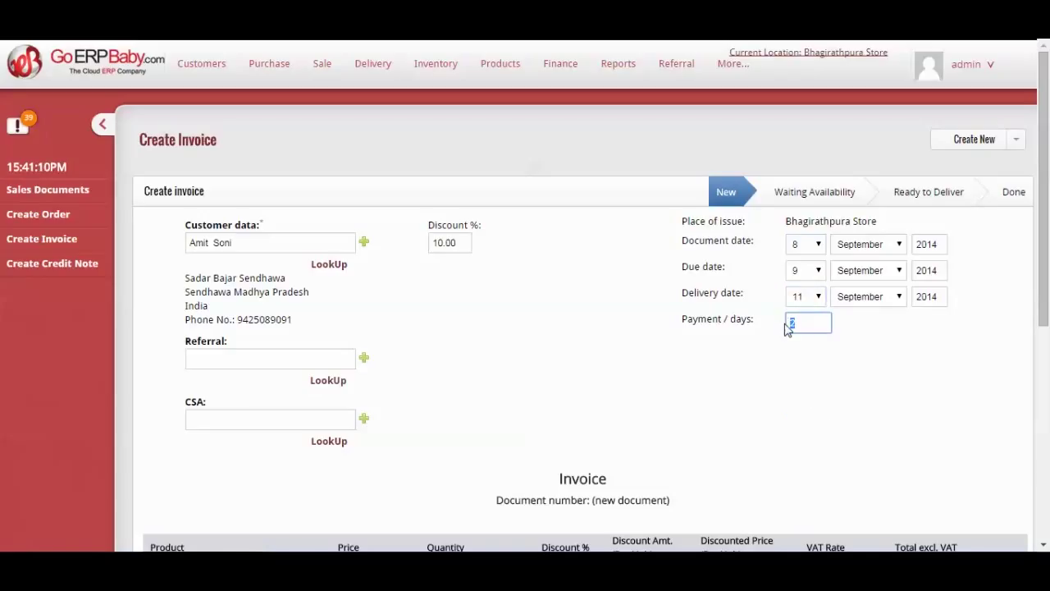
{"action": "type", "text": "10"}
{"action": "left_click", "coordinate": [554, 348]}
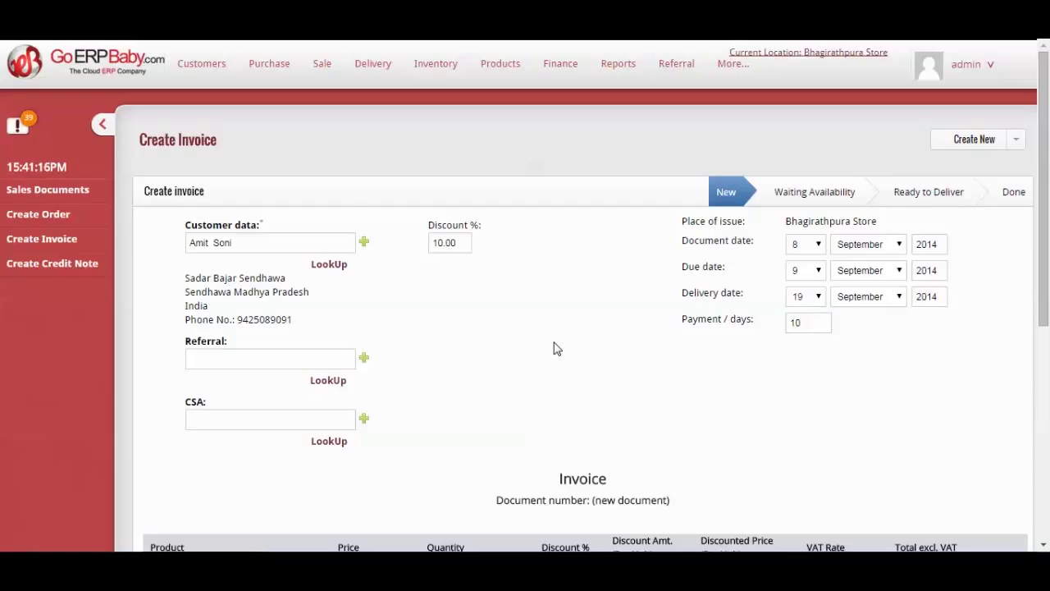
Find table products for the first invoice line and choose BE-0796-BLK Bar Table Black
{"action": "scroll", "coordinate": [554, 349], "scroll_direction": "down", "scroll_amount": 3}
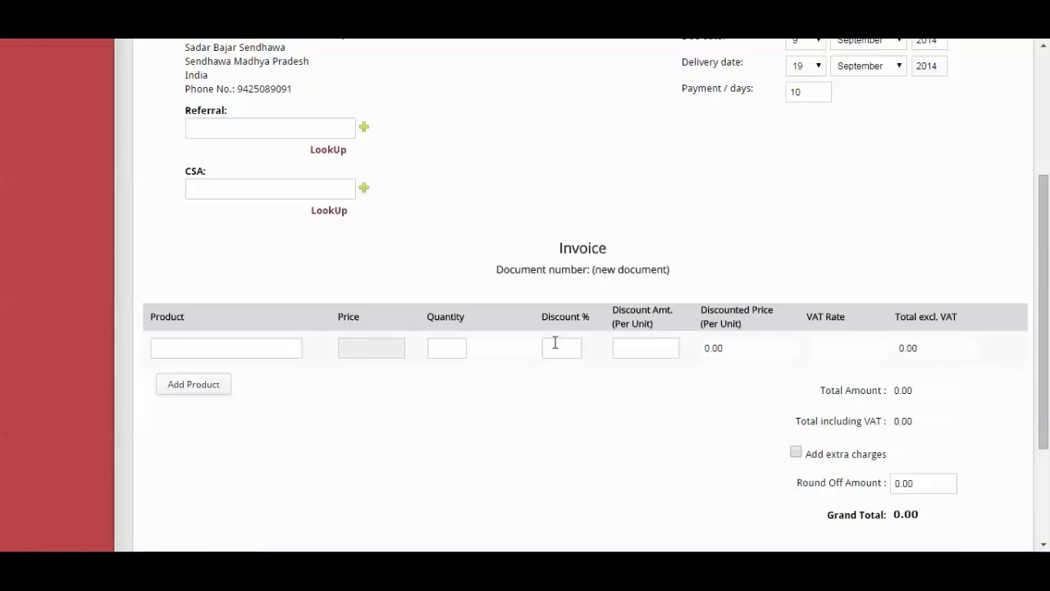
{"action": "left_click", "coordinate": [256, 350]}
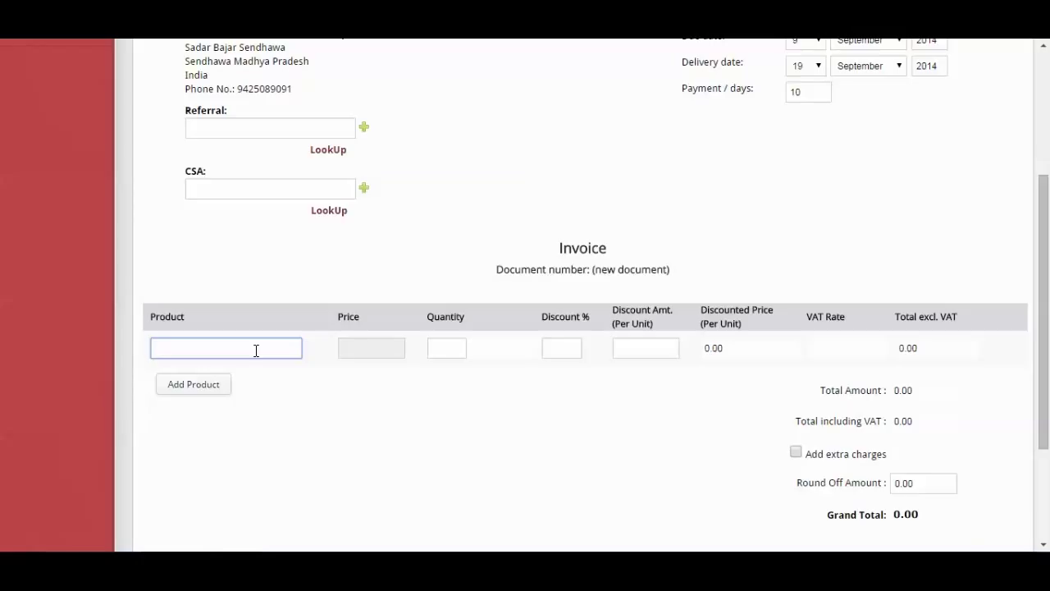
{"action": "type", "text": "bha"}
{"action": "key", "text": "BackSpace"}
{"action": "key", "text": "BackSpace"}
{"action": "key", "text": "BackSpace"}
{"action": "type", "text": "table"}
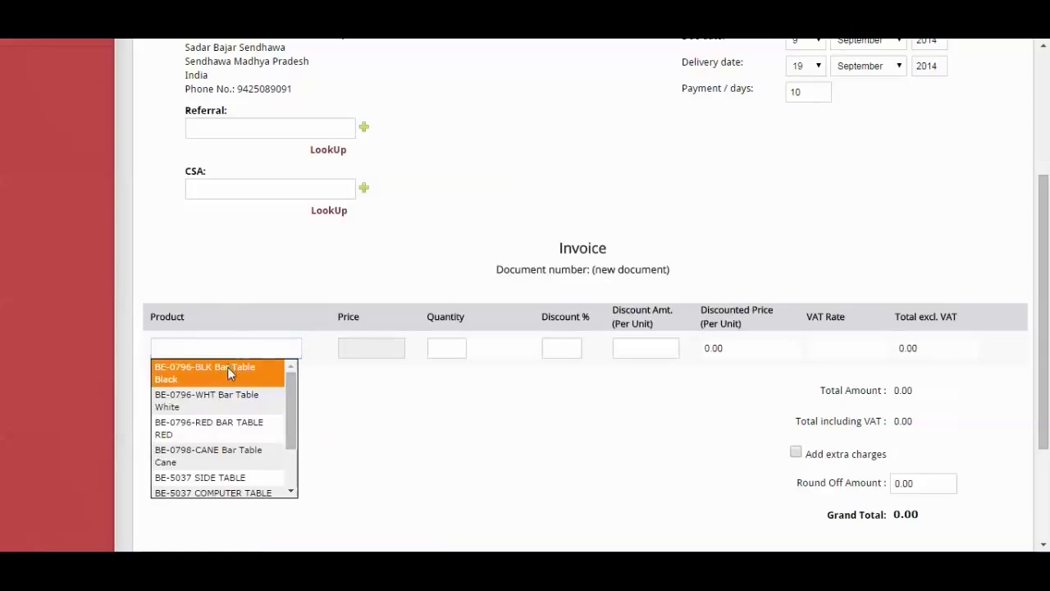
{"action": "left_click", "coordinate": [228, 366]}
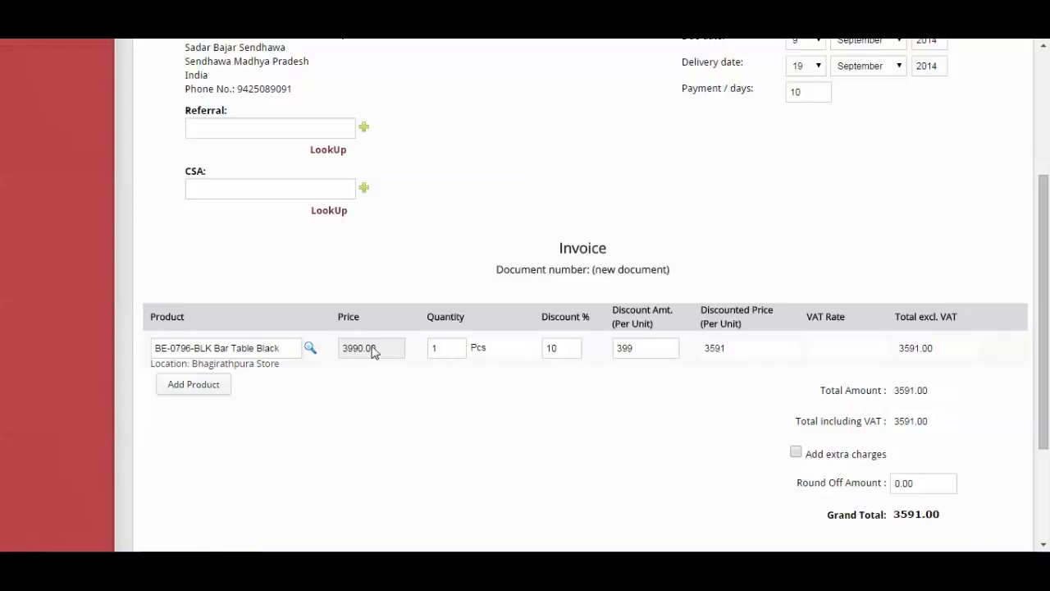
Set the quantity of the Bar Table Black line to 145 pieces
{"action": "double_click", "coordinate": [444, 351]}
{"action": "type", "text": "145"}
{"action": "left_click", "coordinate": [442, 392]}
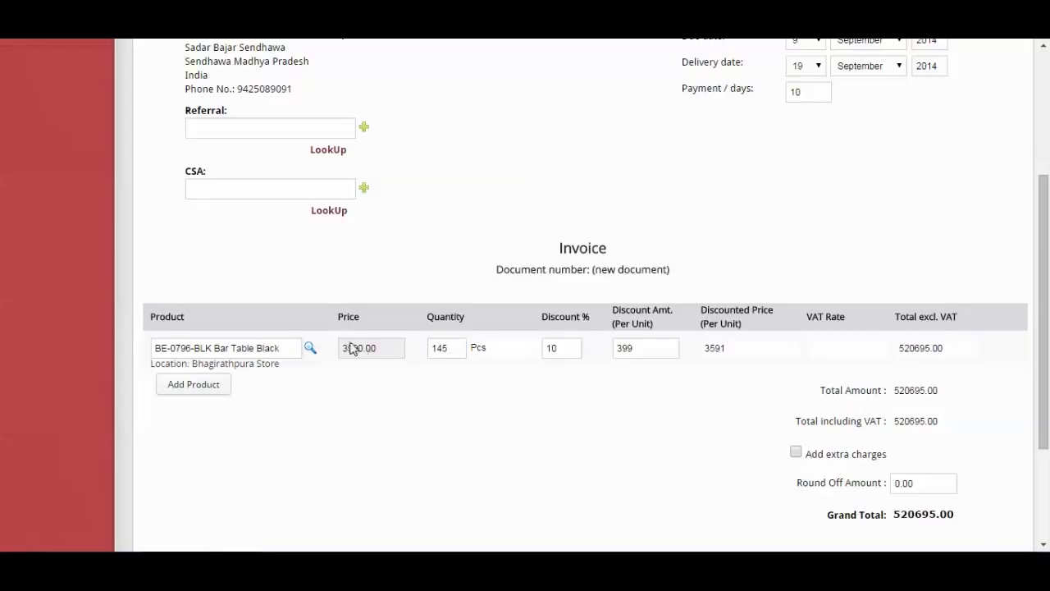
{"action": "left_click", "coordinate": [556, 348]}
{"action": "left_click", "coordinate": [853, 352]}
Add a second, empty product line to the invoice and remove it again
{"action": "scroll", "coordinate": [484, 451], "scroll_direction": "down", "scroll_amount": 2}
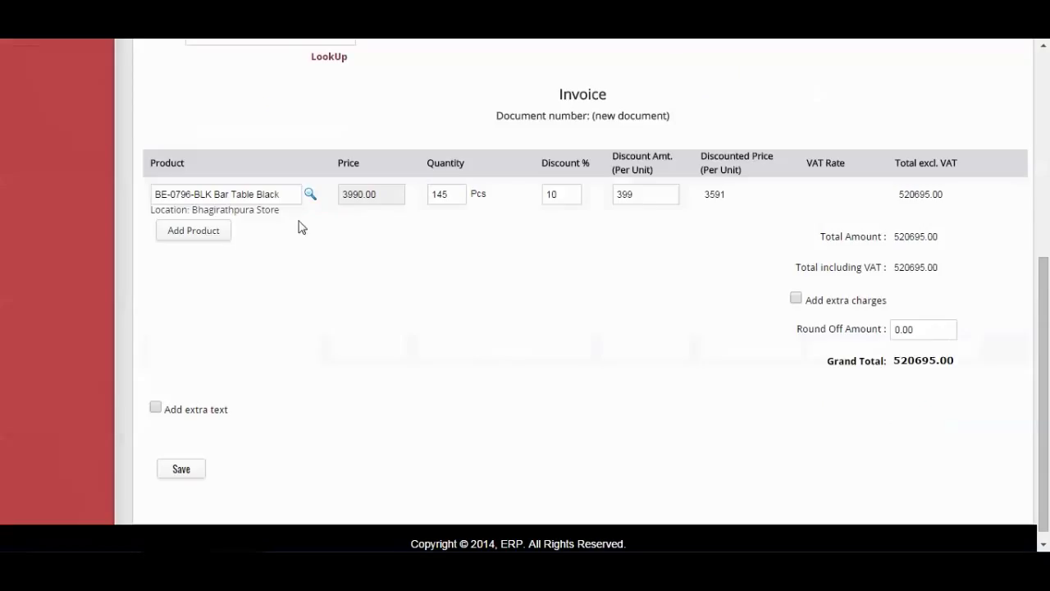
{"action": "left_click", "coordinate": [206, 236]}
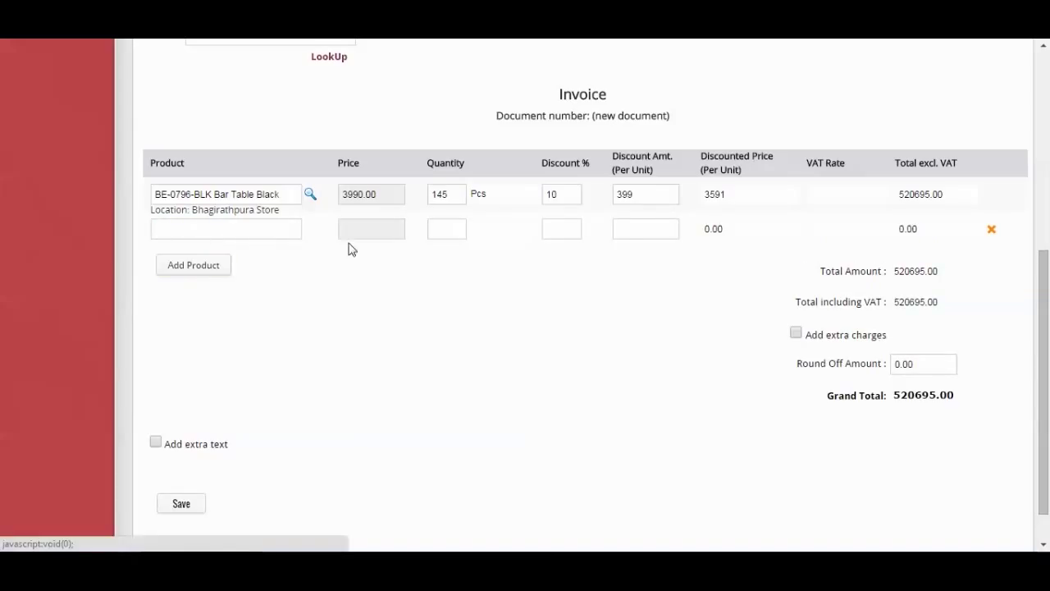
{"action": "left_click", "coordinate": [990, 229]}
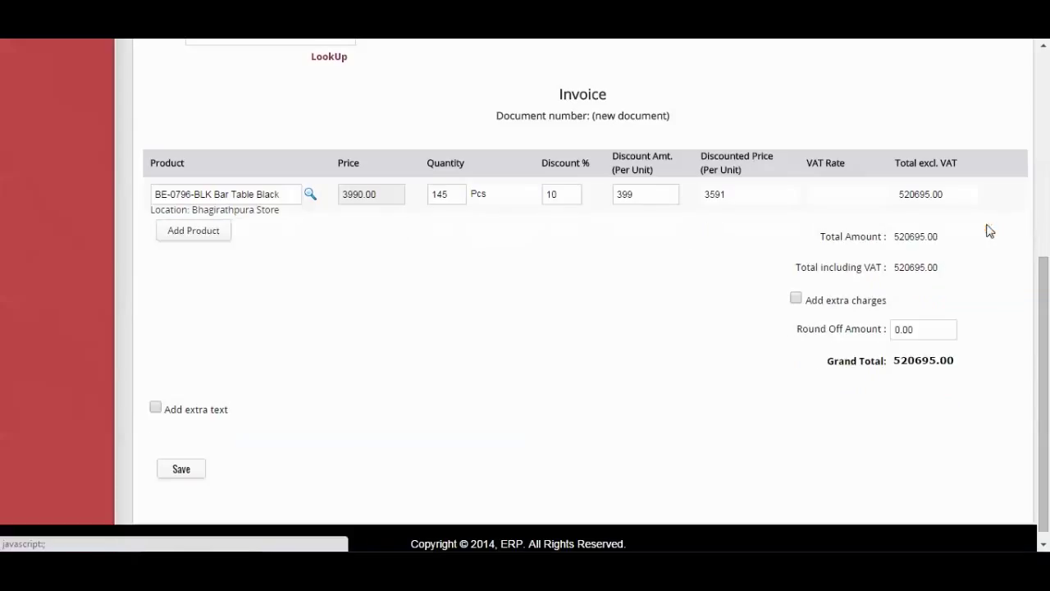
Enable extra charges on the invoice and enter 100 as the Other charge
{"action": "scroll", "coordinate": [828, 363], "scroll_direction": "down", "scroll_amount": 1}
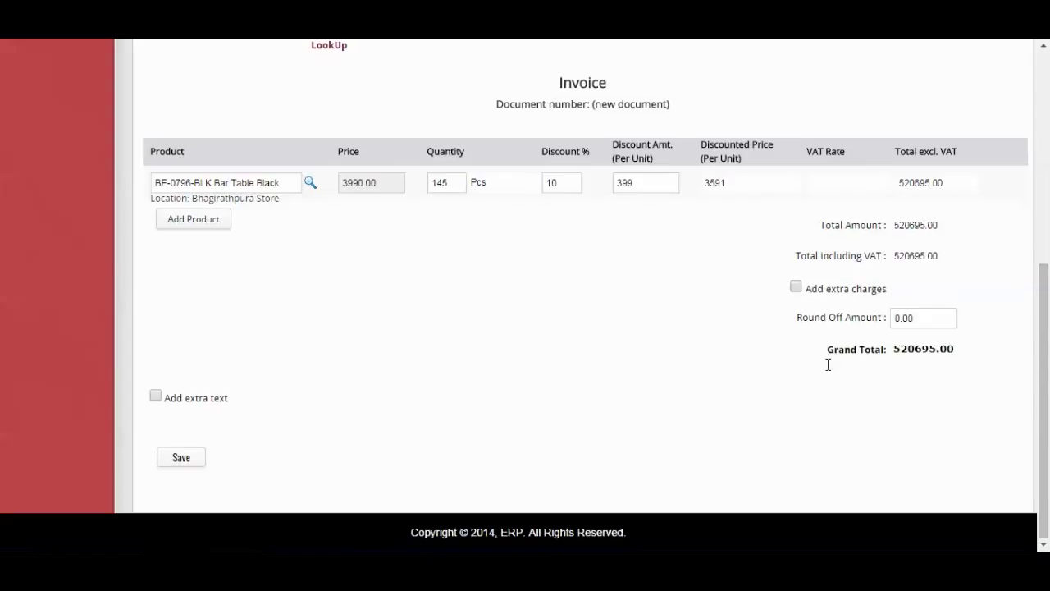
{"action": "left_click", "coordinate": [795, 287]}
{"action": "left_click", "coordinate": [937, 382]}
{"action": "type", "text": "100"}
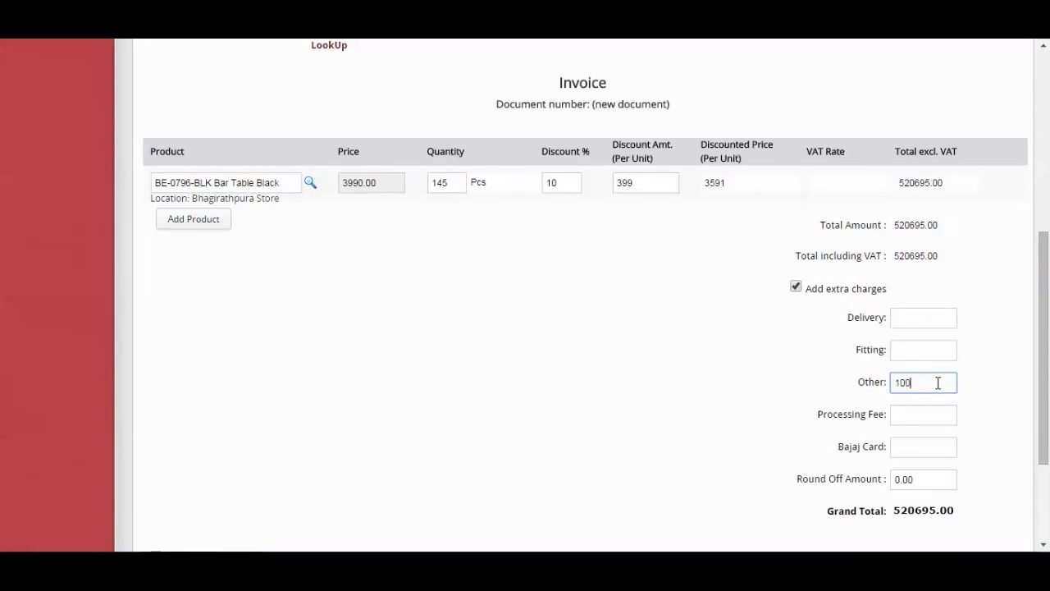
{"action": "left_click", "coordinate": [779, 365]}
Add extra text to the invoice using the Replacement Policy template
{"action": "scroll", "coordinate": [660, 355], "scroll_direction": "down", "scroll_amount": 2}
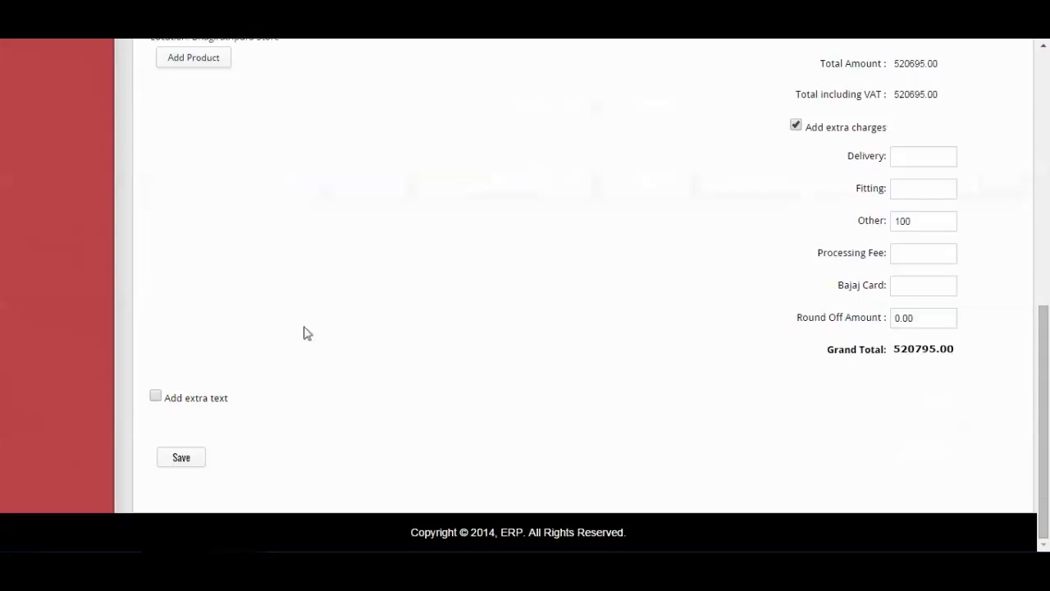
{"action": "left_click", "coordinate": [155, 398]}
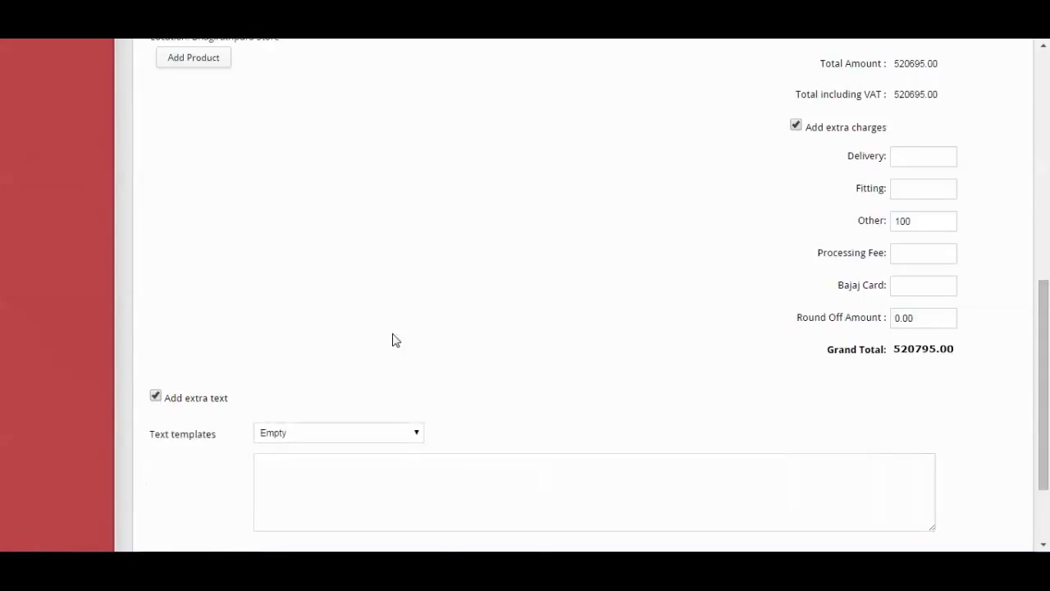
{"action": "scroll", "coordinate": [391, 343], "scroll_direction": "down", "scroll_amount": 2}
{"action": "left_click", "coordinate": [410, 317]}
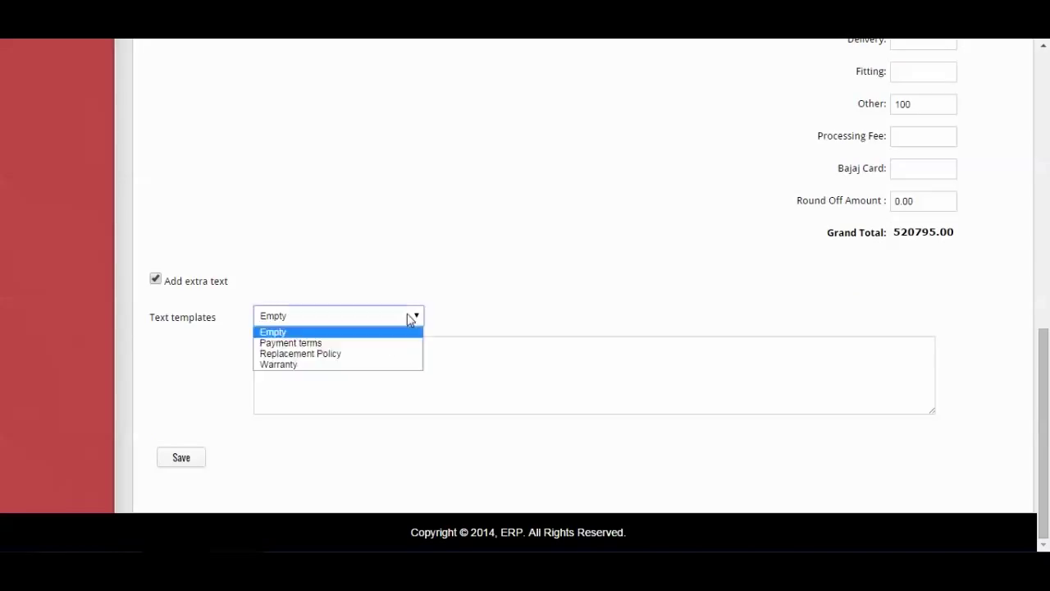
{"action": "left_click", "coordinate": [359, 354]}
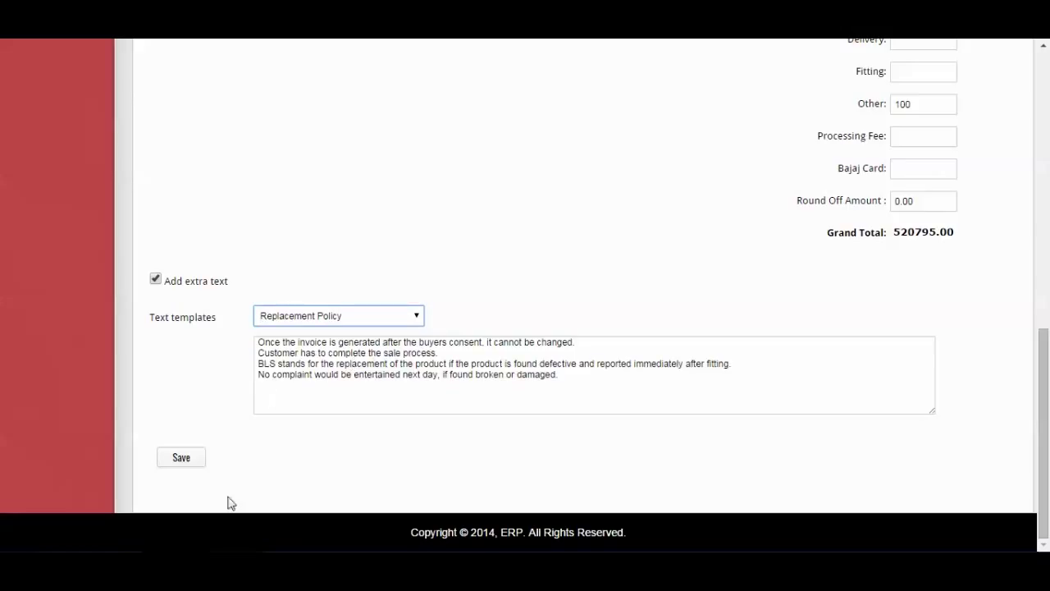
Save the invoice, confirming its creation, and approve the availability of the Bar Table Black line
{"action": "left_click", "coordinate": [190, 464]}
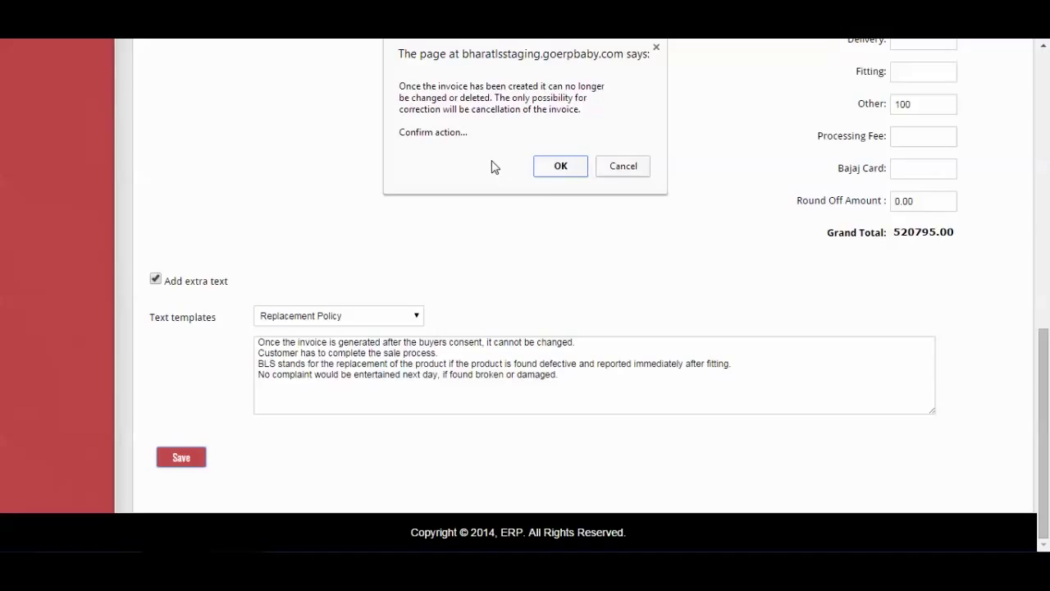
{"action": "left_click", "coordinate": [560, 166]}
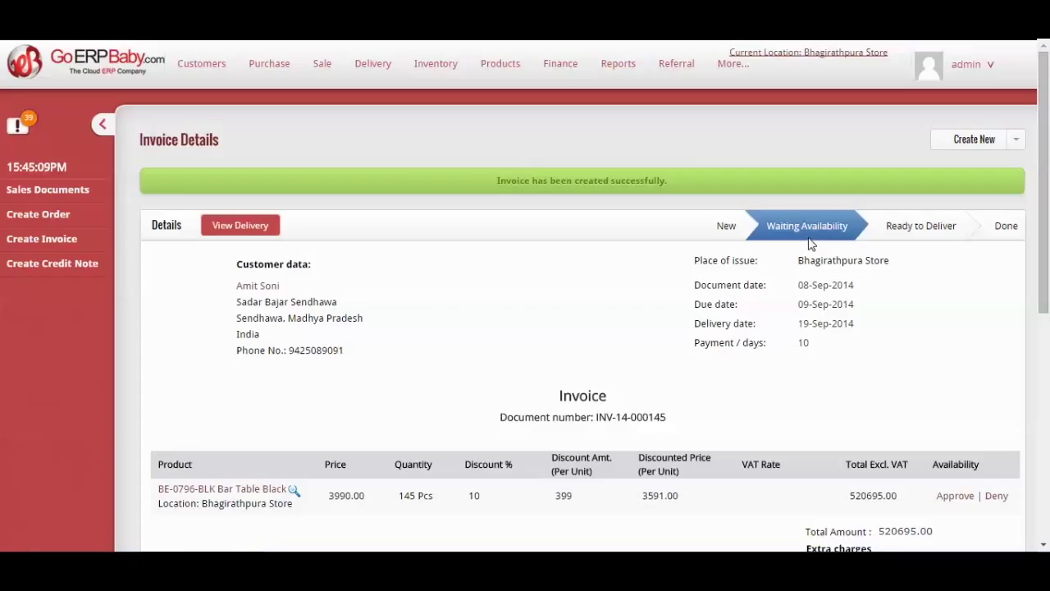
{"action": "scroll", "coordinate": [768, 226], "scroll_direction": "down", "scroll_amount": 2}
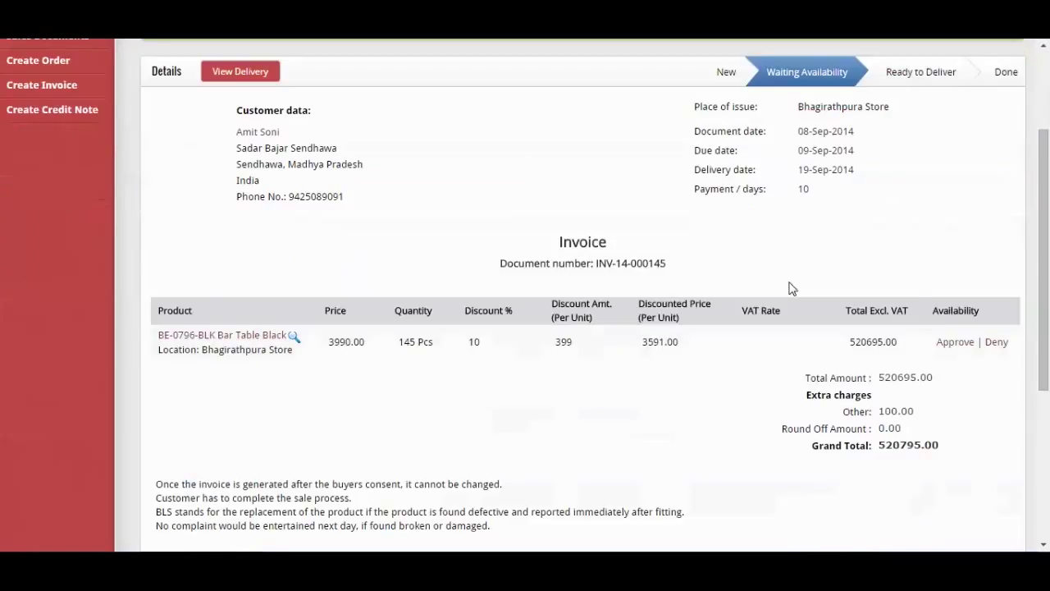
{"action": "left_click", "coordinate": [955, 349]}
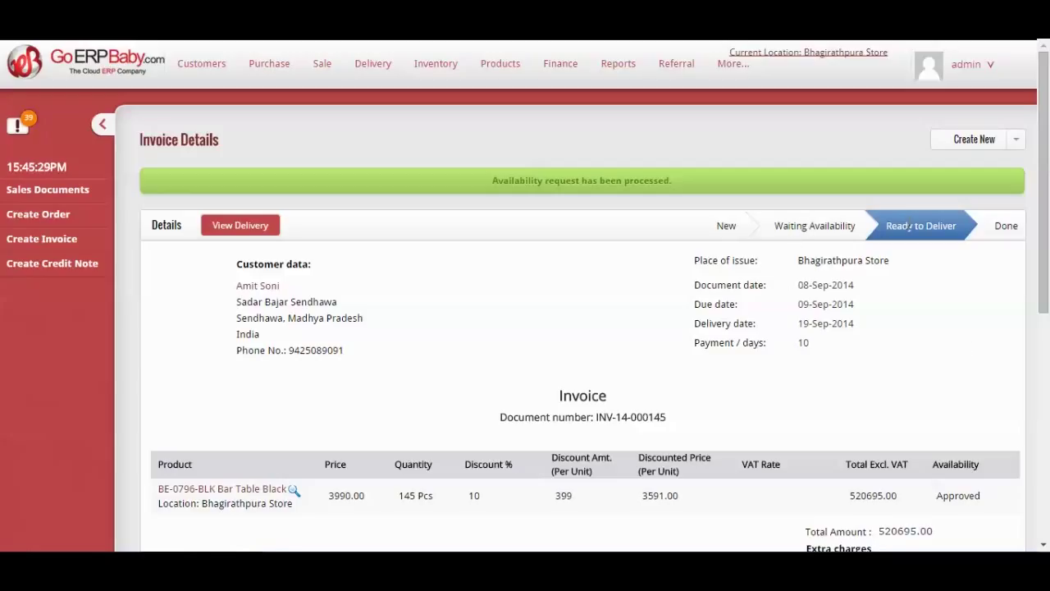
Open the delivery record that belongs to the approved invoice
{"action": "scroll", "coordinate": [909, 227], "scroll_direction": "down", "scroll_amount": 2}
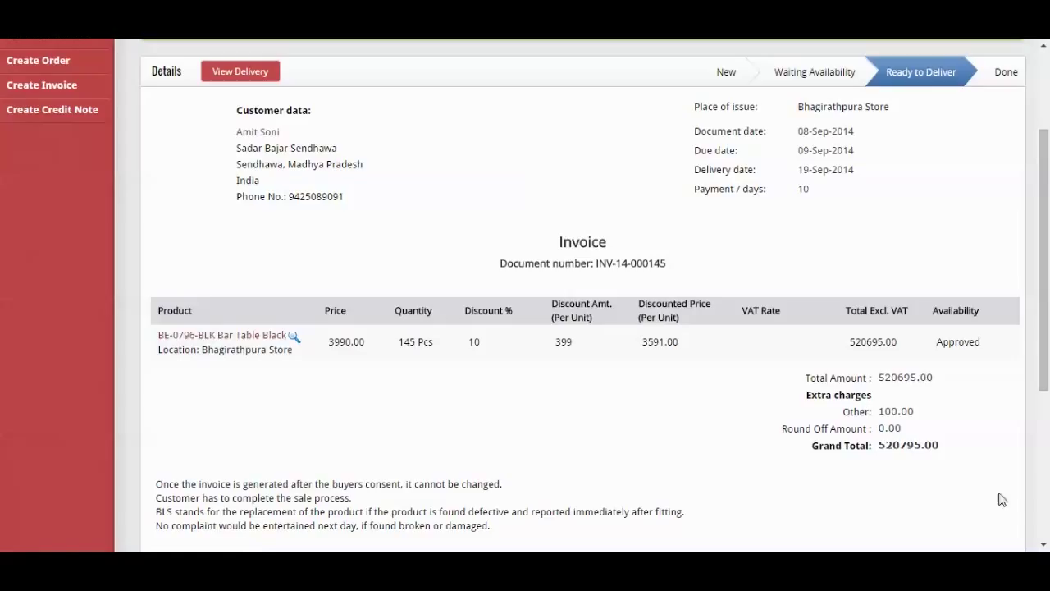
{"action": "left_click", "coordinate": [227, 78]}
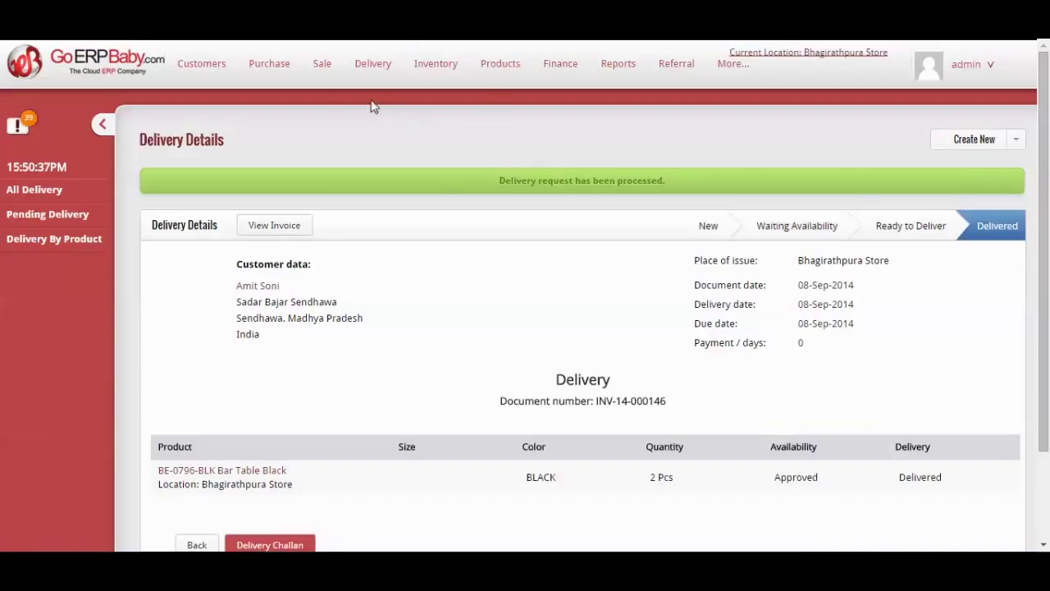
Open the list of all sale documents and examine its records across all columns
{"action": "mouse_move", "coordinate": [328, 71]}
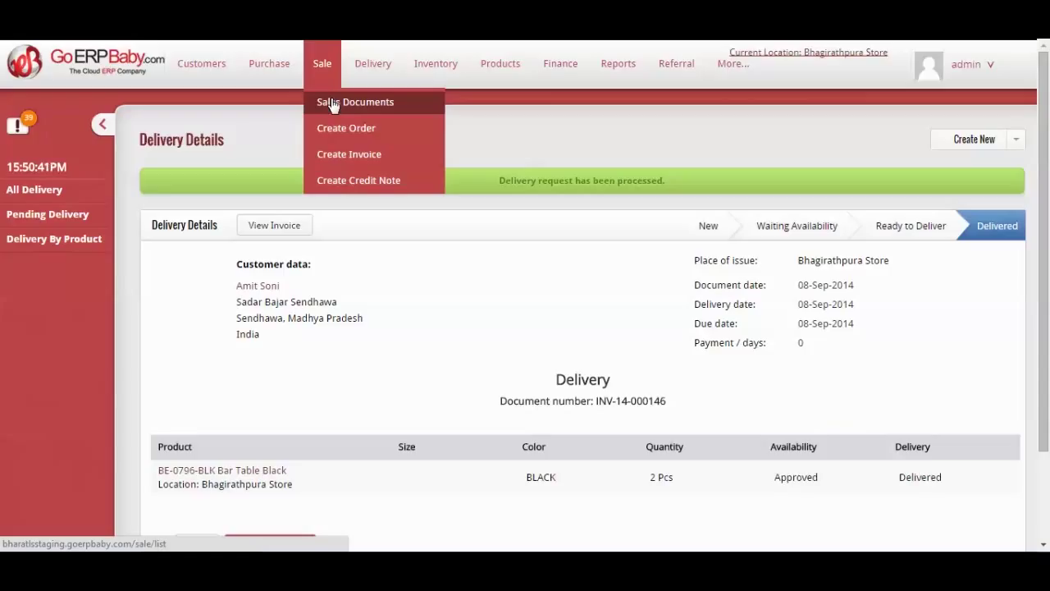
{"action": "left_click", "coordinate": [332, 103]}
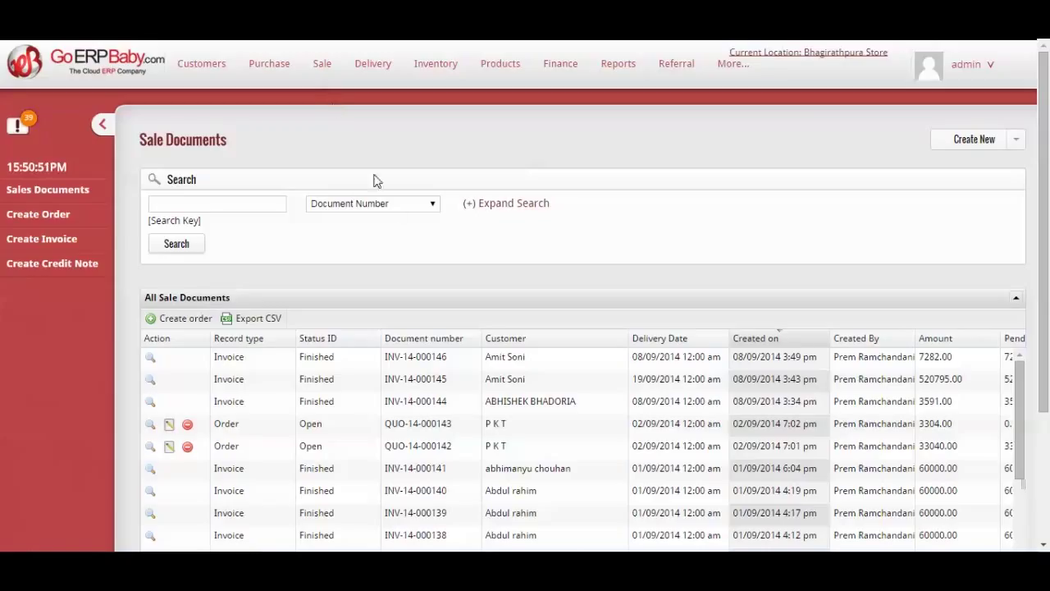
{"action": "scroll", "coordinate": [191, 287], "scroll_direction": "down", "scroll_amount": 1}
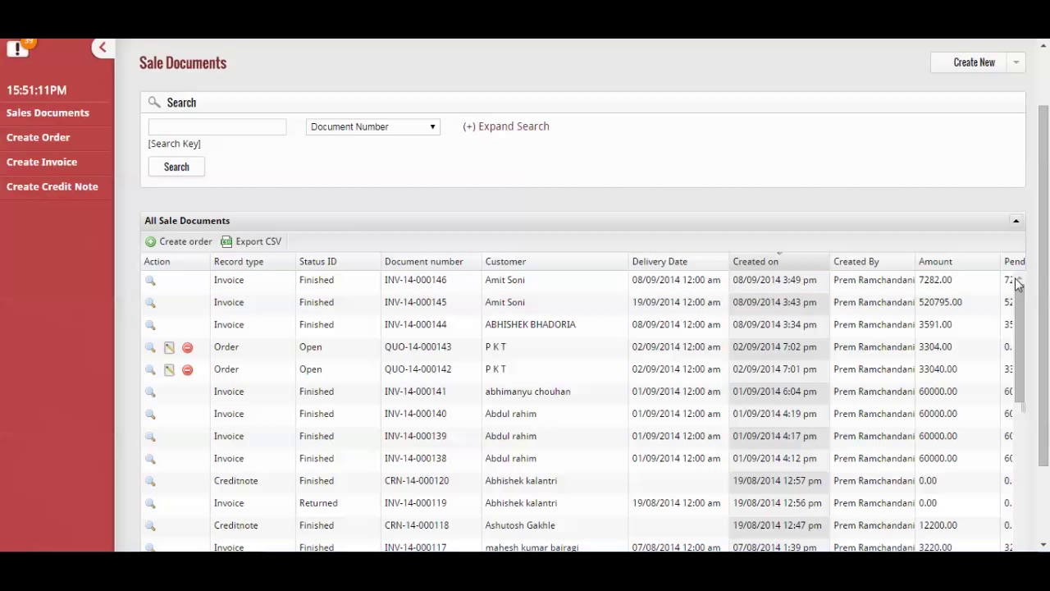
{"action": "scroll", "coordinate": [930, 160], "scroll_direction": "down", "scroll_amount": 2}
{"action": "left_click_drag", "start_coordinate": [868, 469], "coordinate": [991, 469]}
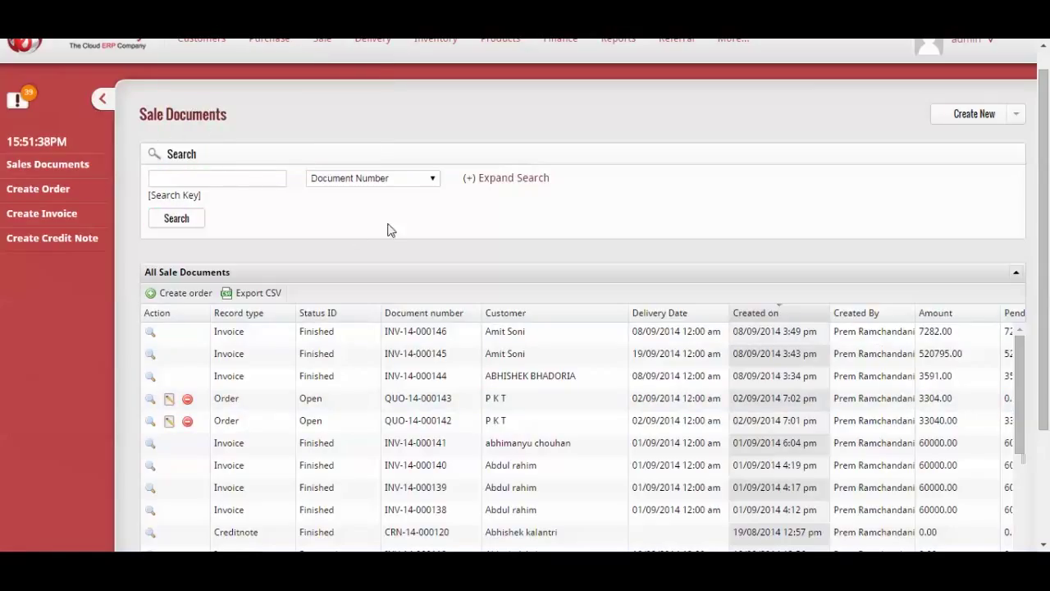
Search the sale documents by customer, using the customer's first name as the search key
{"action": "left_click", "coordinate": [434, 181]}
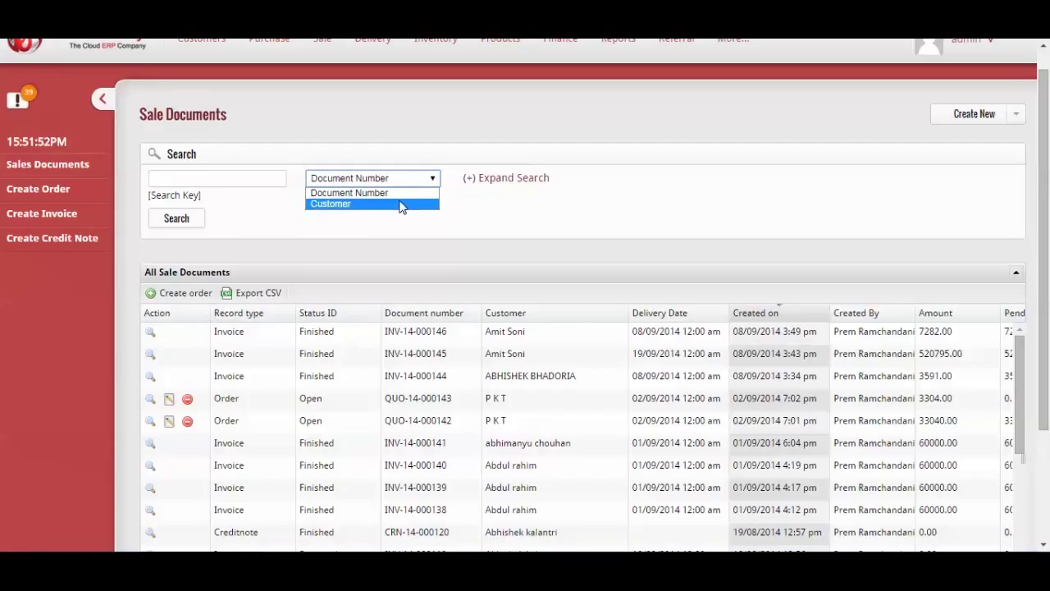
{"action": "left_click", "coordinate": [402, 205]}
{"action": "left_click", "coordinate": [245, 178]}
{"action": "type", "text": "amit"}
{"action": "left_click", "coordinate": [179, 218]}
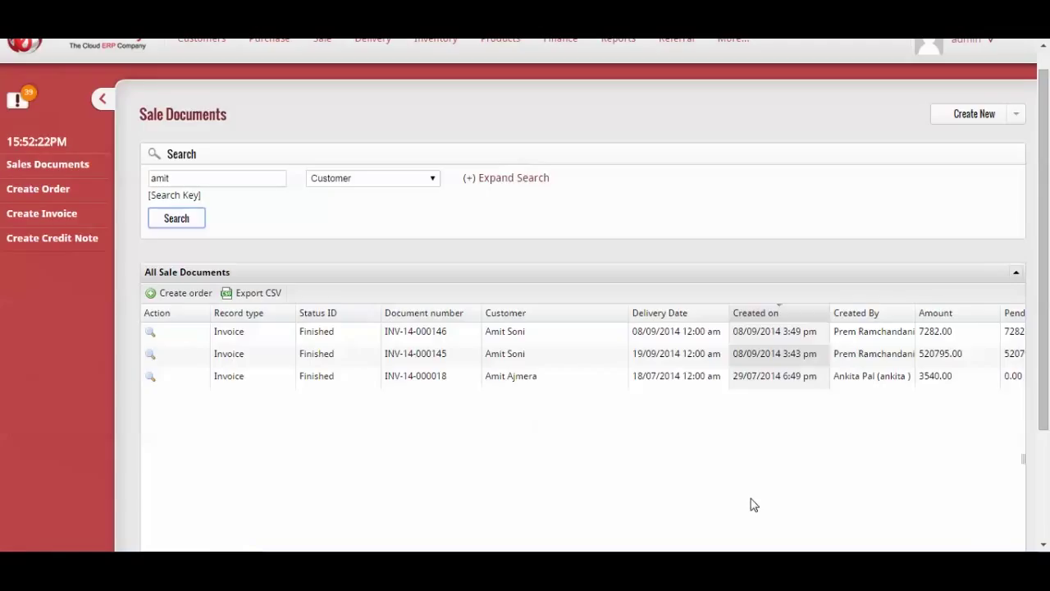
Expand the sale documents search and filter the customer's results to record type Invoice created in the Last 15 Days
{"action": "left_click", "coordinate": [505, 182]}
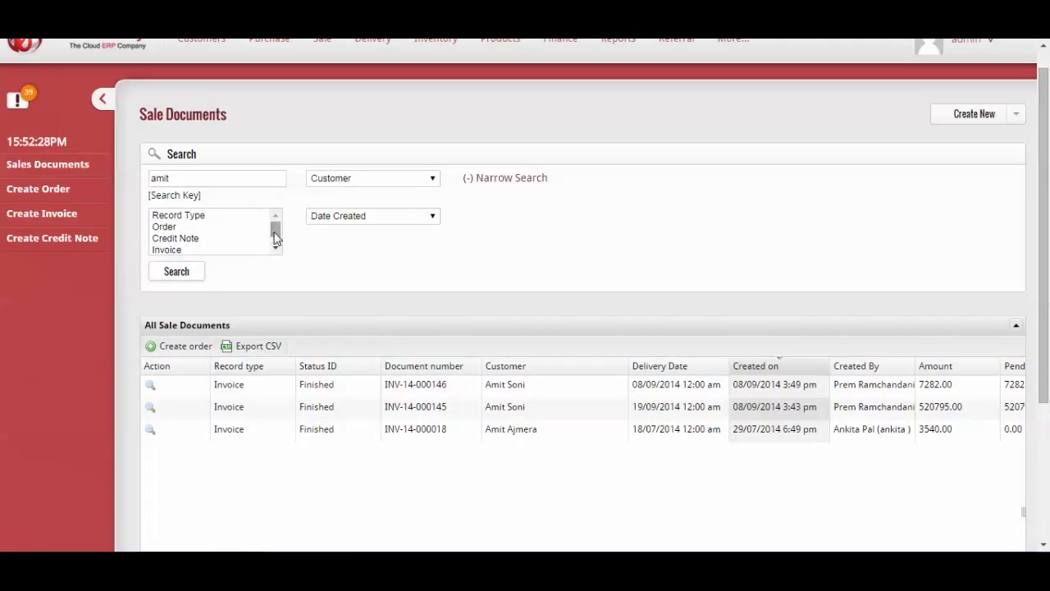
{"action": "left_click", "coordinate": [168, 230]}
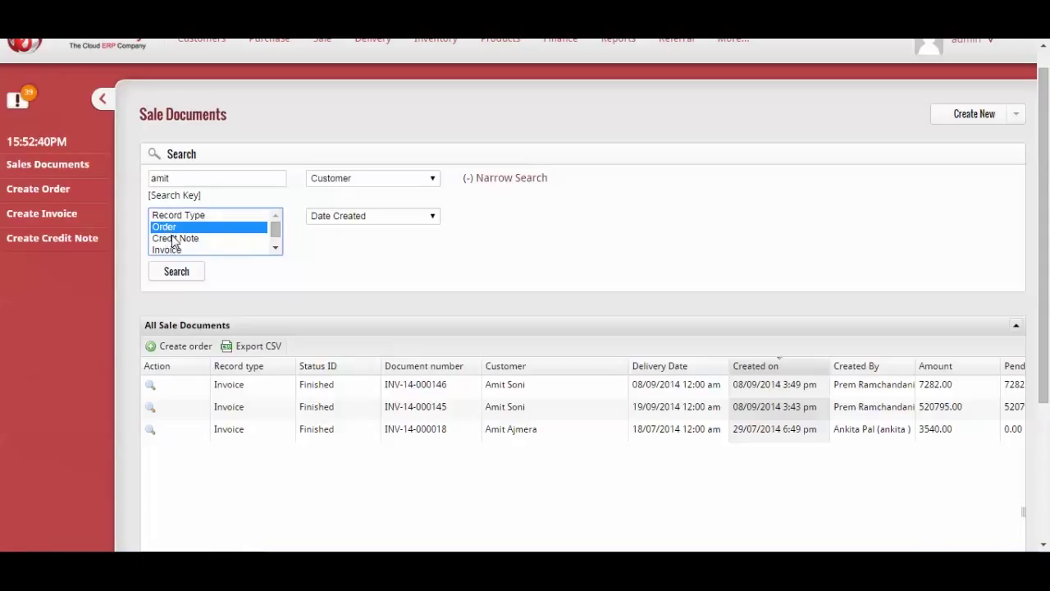
{"action": "left_click", "coordinate": [174, 240]}
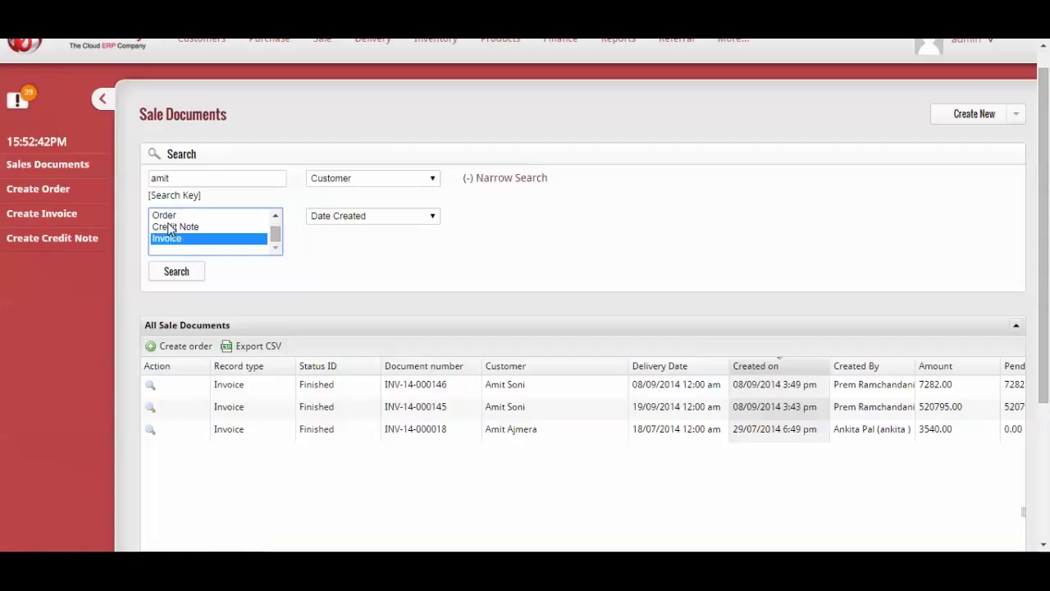
{"action": "left_click", "coordinate": [432, 219]}
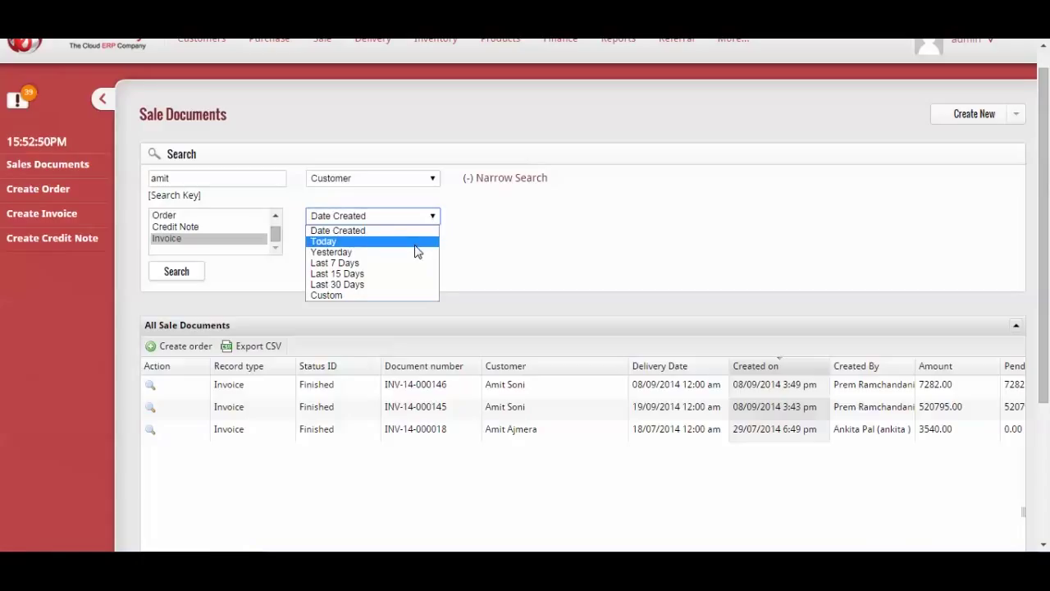
{"action": "left_click", "coordinate": [375, 274]}
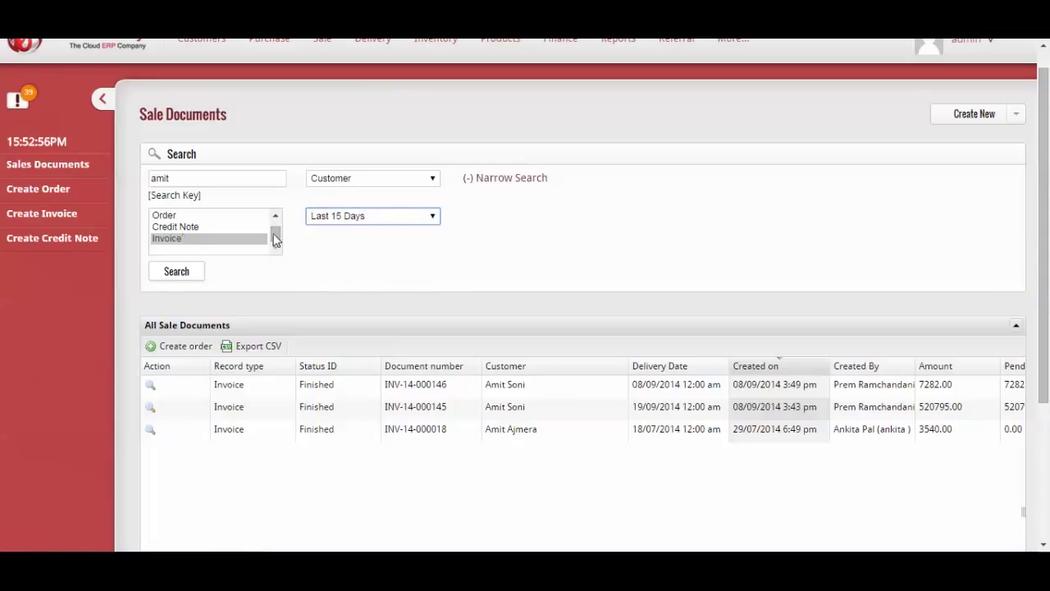
{"action": "left_click", "coordinate": [161, 275]}
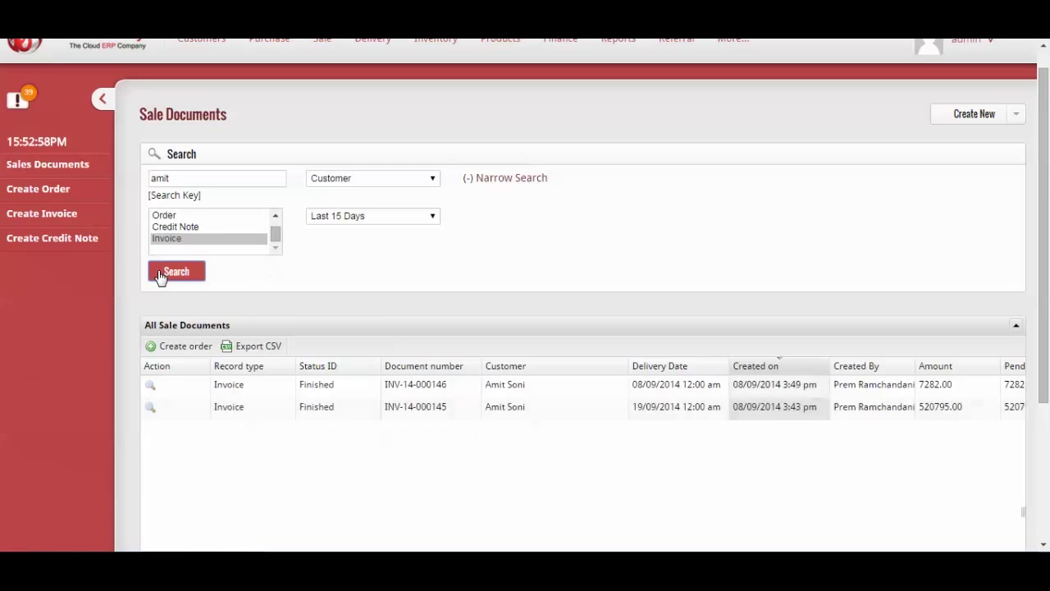
{"action": "scroll", "coordinate": [160, 276], "scroll_direction": "down", "scroll_amount": 3}
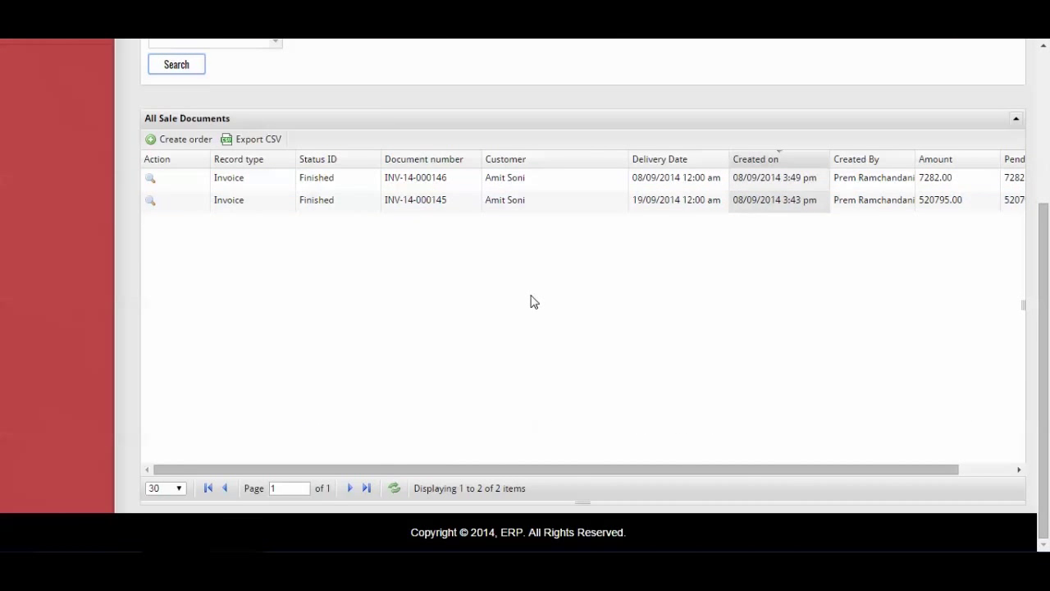
{"action": "scroll", "coordinate": [531, 302], "scroll_direction": "up", "scroll_amount": 2}
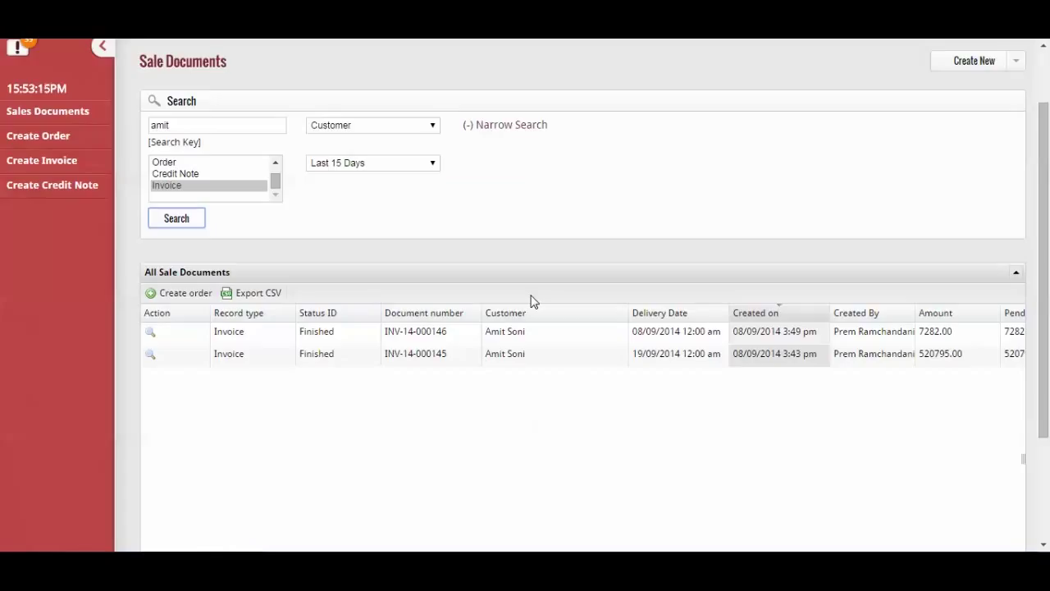
Reload the unfiltered sale documents list, open the details of the topmost open order, and examine its product line and finance history
{"action": "left_click", "coordinate": [47, 112]}
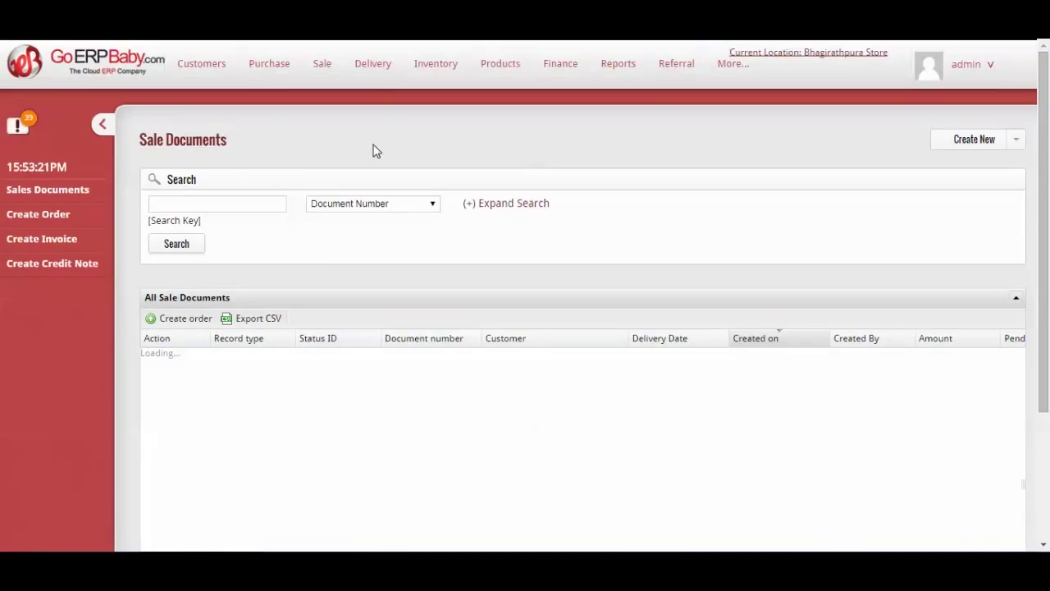
{"action": "scroll", "coordinate": [373, 147], "scroll_direction": "down", "scroll_amount": 3}
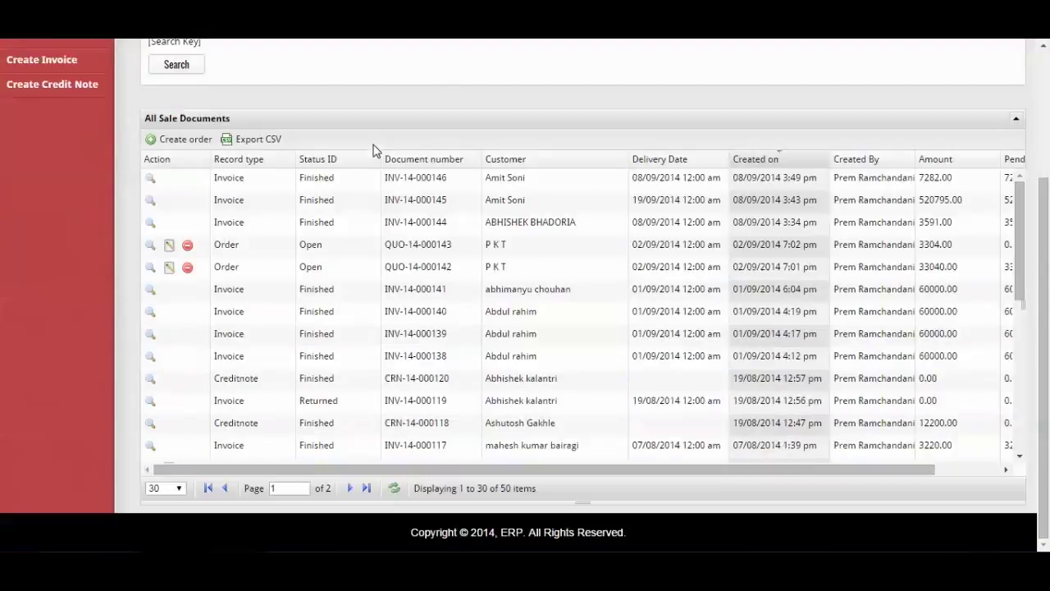
{"action": "left_click", "coordinate": [150, 250]}
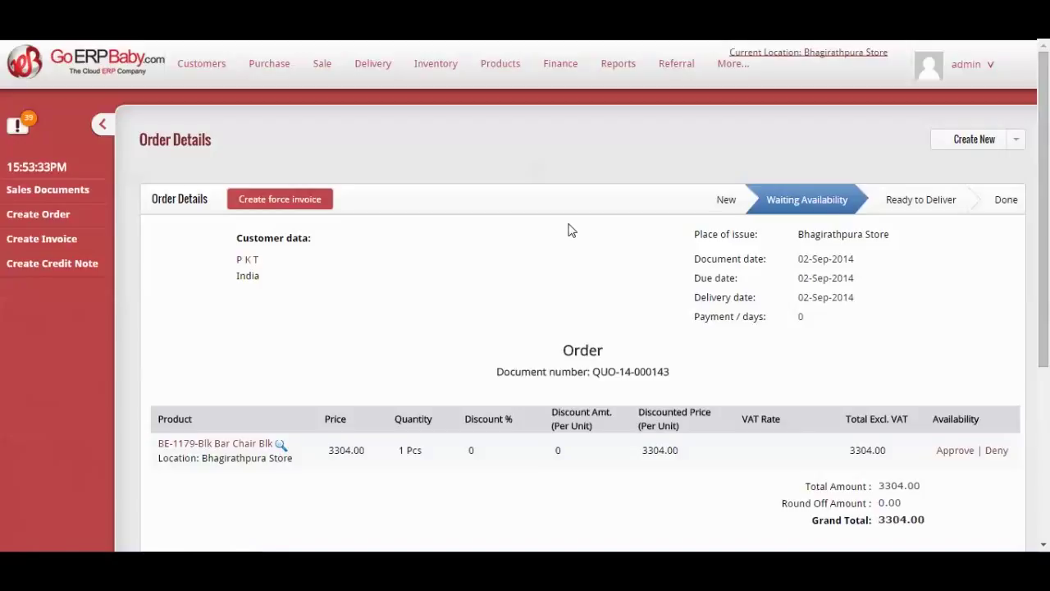
{"action": "scroll", "coordinate": [570, 229], "scroll_direction": "down", "scroll_amount": 3}
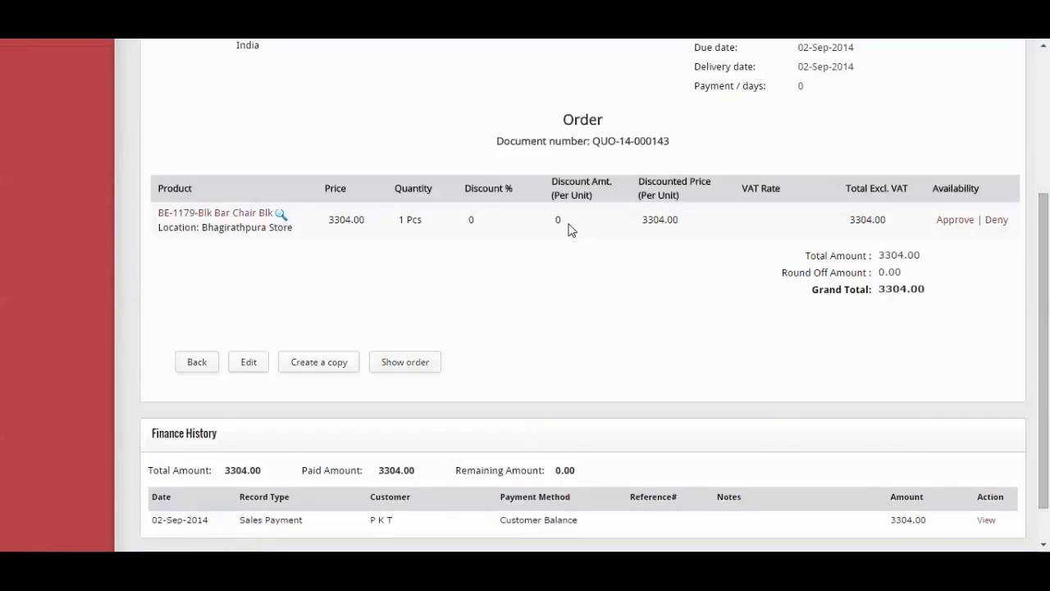
{"action": "scroll", "coordinate": [571, 230], "scroll_direction": "down", "scroll_amount": 1}
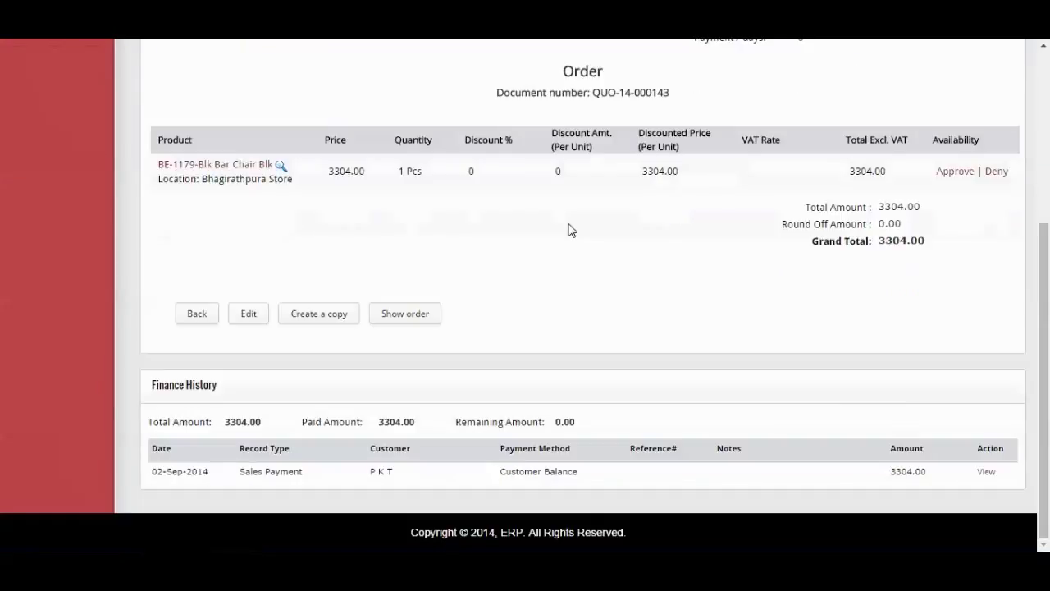
{"action": "scroll", "coordinate": [571, 229], "scroll_direction": "up", "scroll_amount": 3}
{"action": "scroll", "coordinate": [567, 229], "scroll_direction": "down", "scroll_amount": 3}
Edit the Bar Chair Blk order, set its delivery date to 8 September 2014, and save the order
{"action": "left_click", "coordinate": [252, 321]}
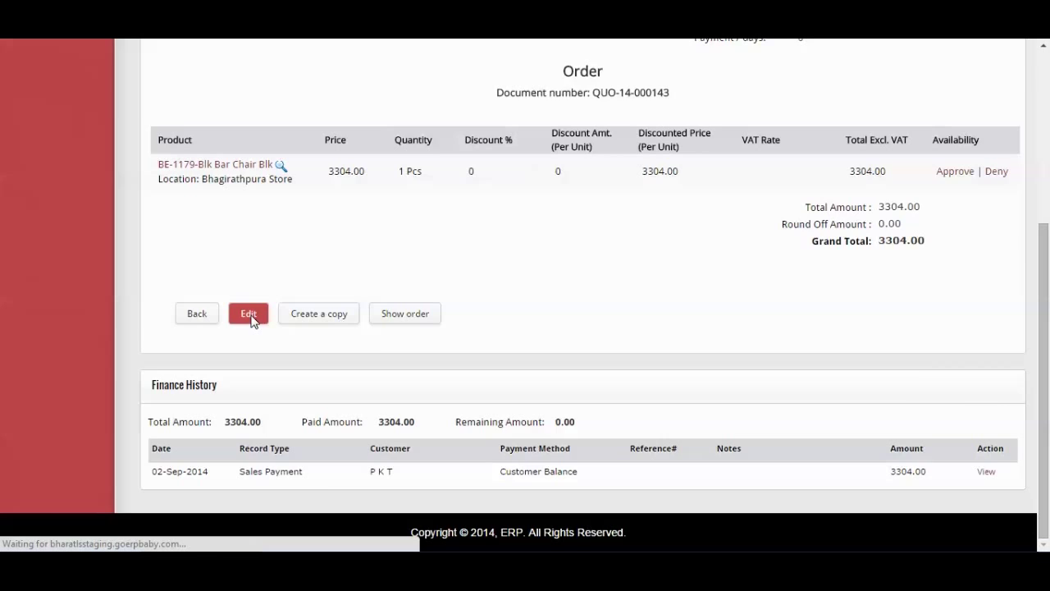
{"action": "scroll", "coordinate": [251, 321], "scroll_direction": "down", "scroll_amount": 3}
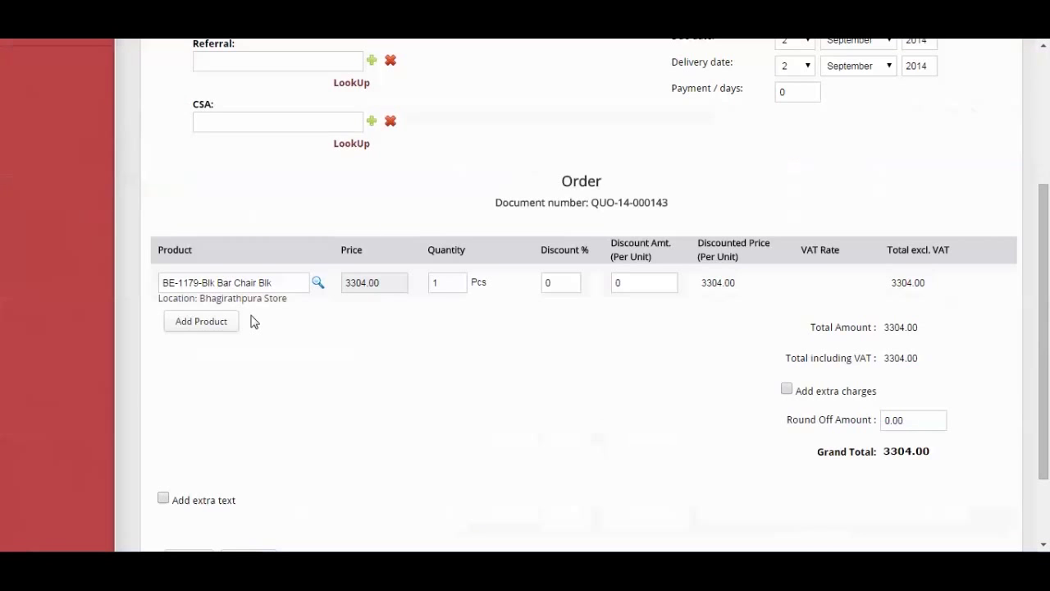
{"action": "scroll", "coordinate": [252, 320], "scroll_direction": "up", "scroll_amount": 3}
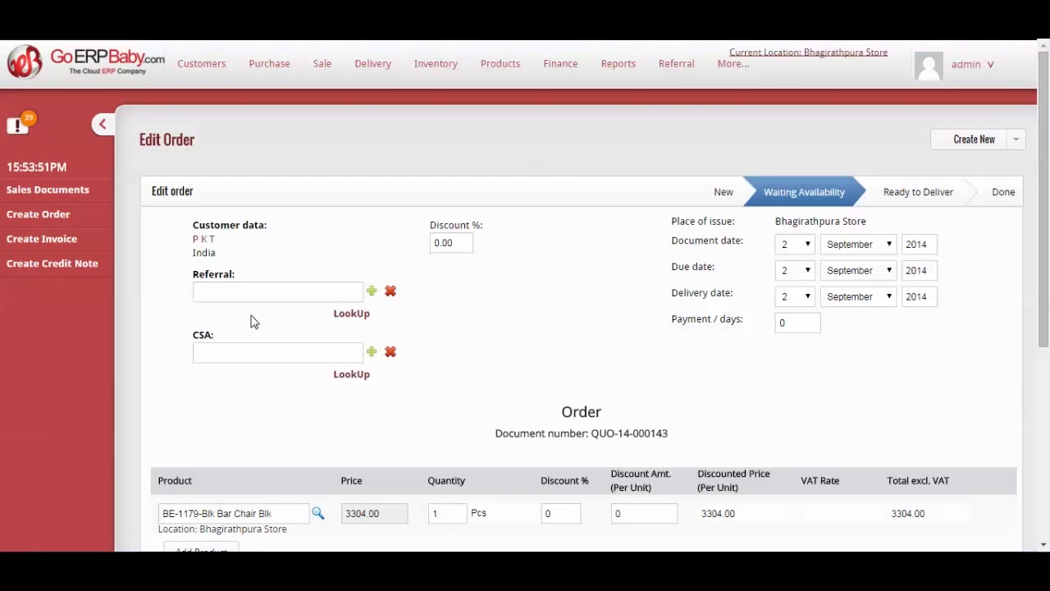
{"action": "left_click", "coordinate": [807, 299]}
{"action": "left_click", "coordinate": [787, 389]}
{"action": "scroll", "coordinate": [604, 375], "scroll_direction": "down", "scroll_amount": 5}
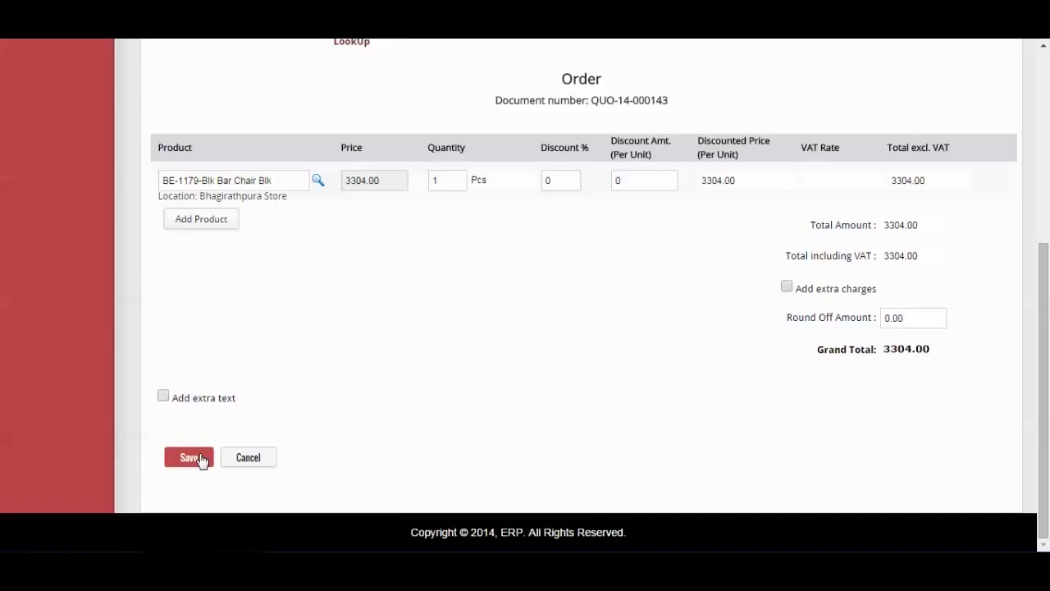
{"action": "left_click", "coordinate": [200, 458]}
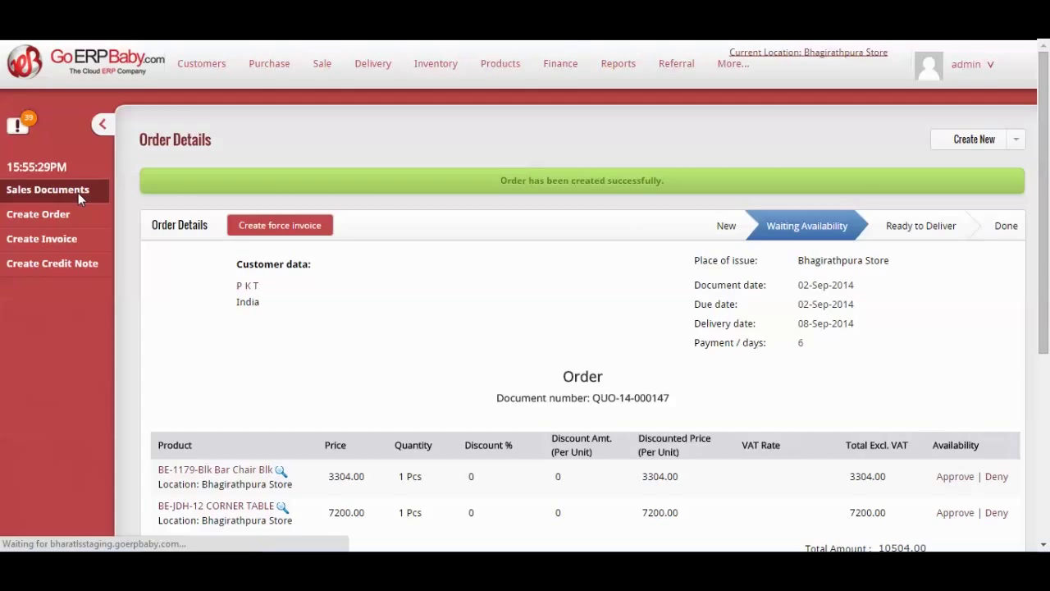
Return to the sale documents list, request deletion of the 3304.00 order, and cancel the deletion
{"action": "left_click", "coordinate": [78, 191]}
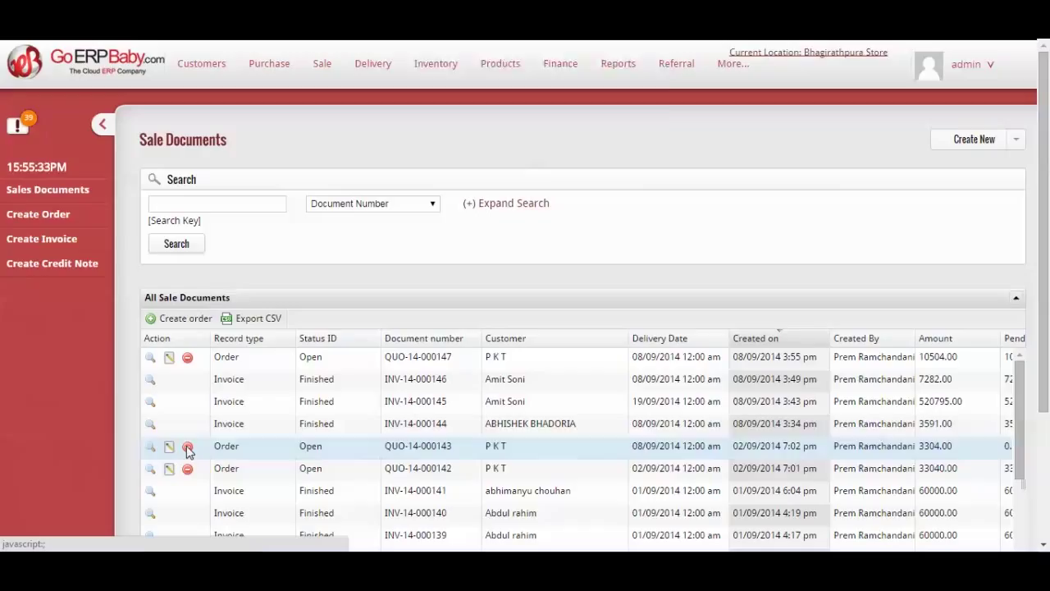
{"action": "left_click", "coordinate": [188, 448]}
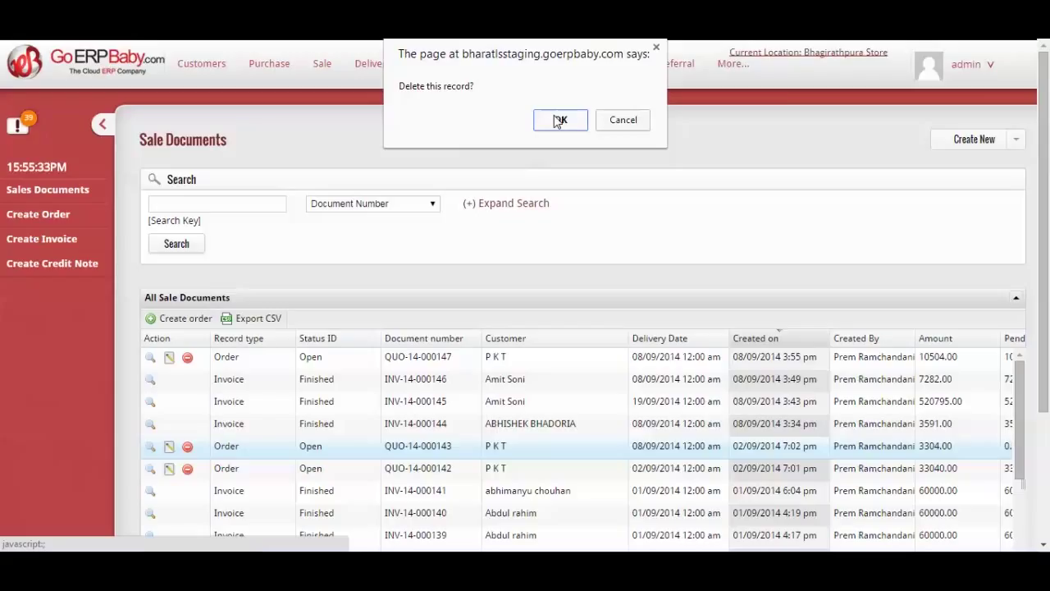
{"action": "left_click", "coordinate": [621, 121]}
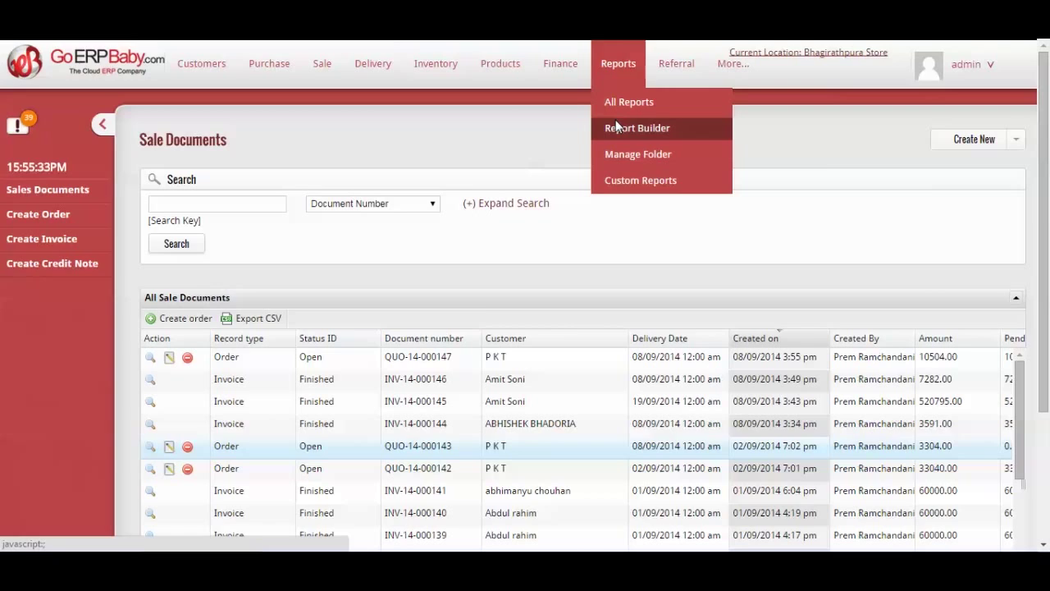
{"action": "scroll", "coordinate": [479, 172], "scroll_direction": "down", "scroll_amount": 2}
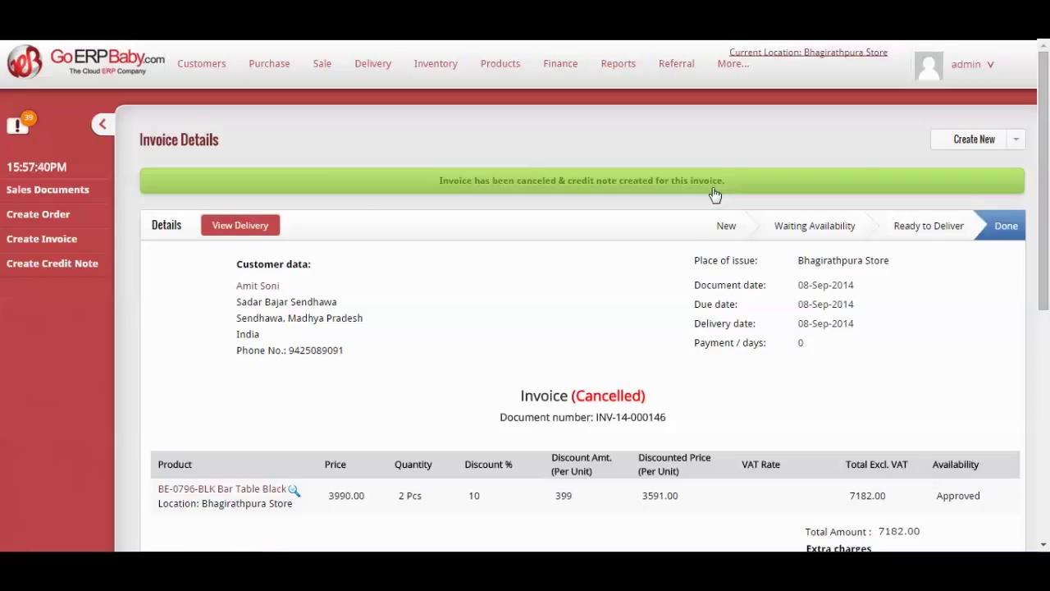
Open the credit note of the cancelled Bar Table Black invoice from the sale documents list and examine its details
{"action": "left_click", "coordinate": [80, 192]}
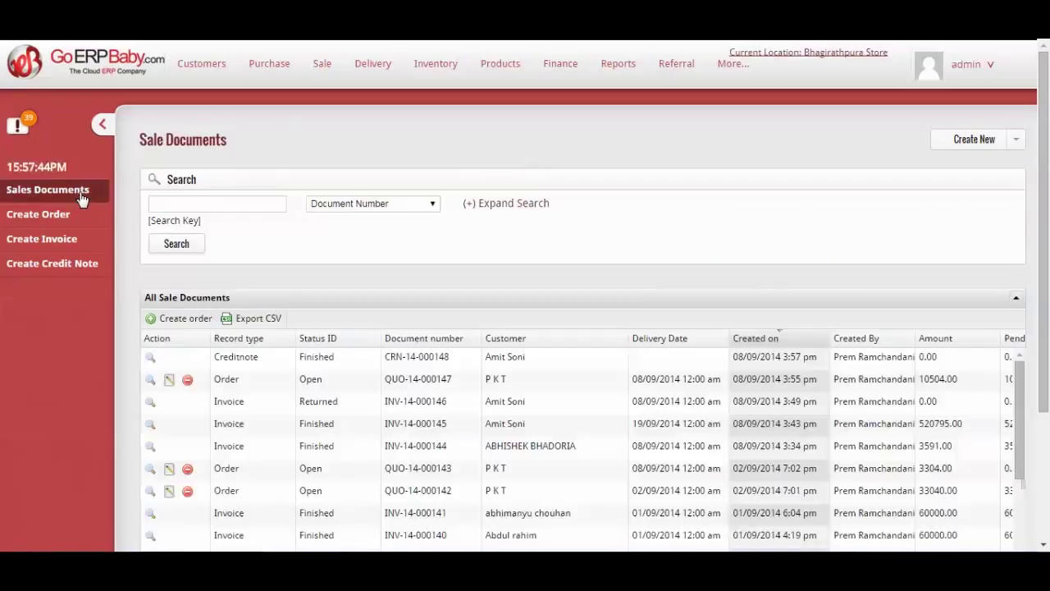
{"action": "scroll", "coordinate": [435, 258], "scroll_direction": "down", "scroll_amount": 1}
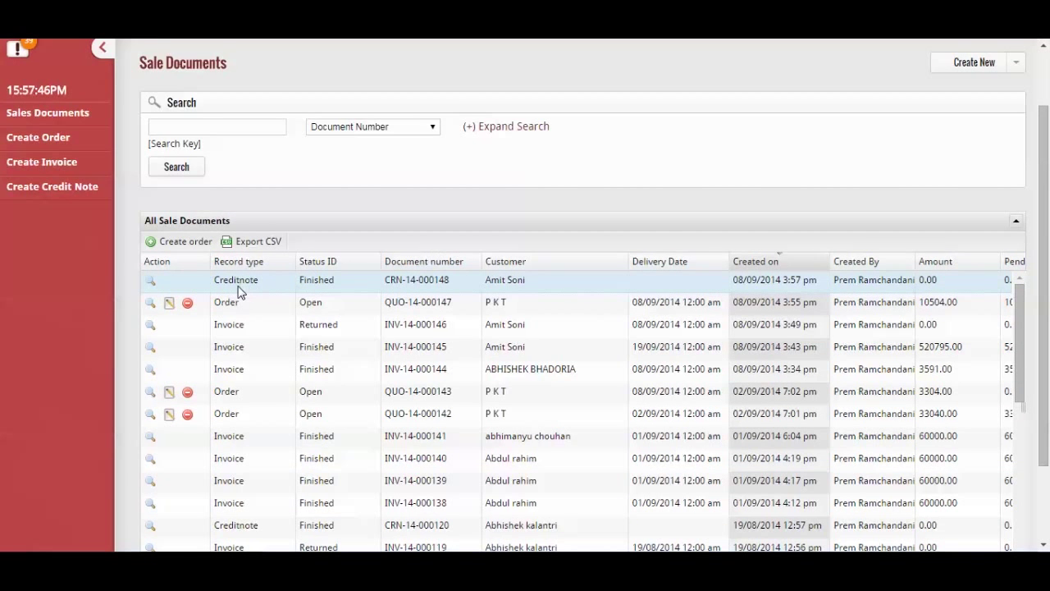
{"action": "left_click", "coordinate": [151, 285]}
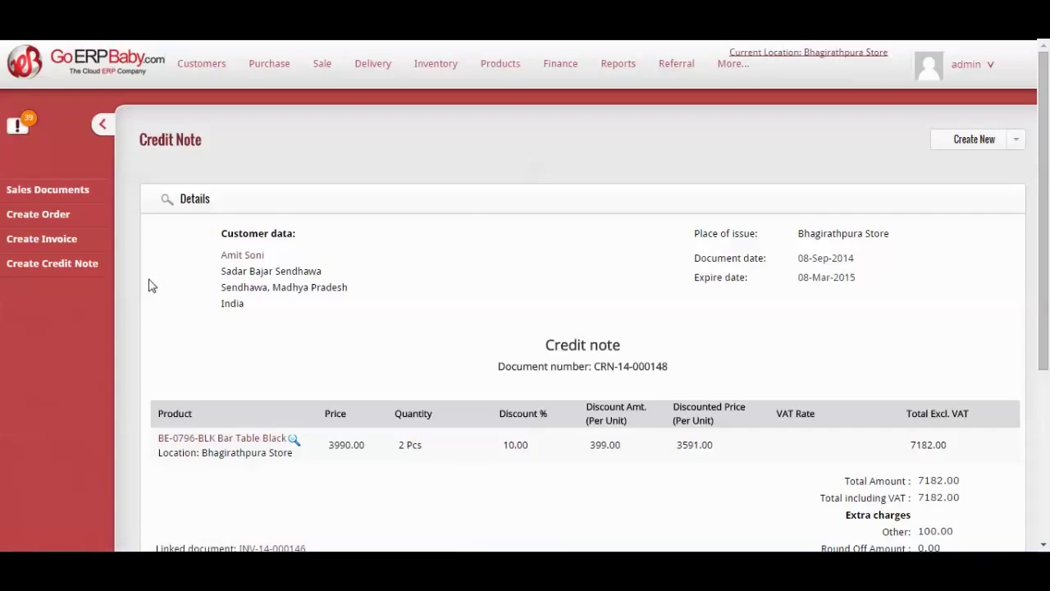
{"action": "scroll", "coordinate": [240, 264], "scroll_direction": "down", "scroll_amount": 2}
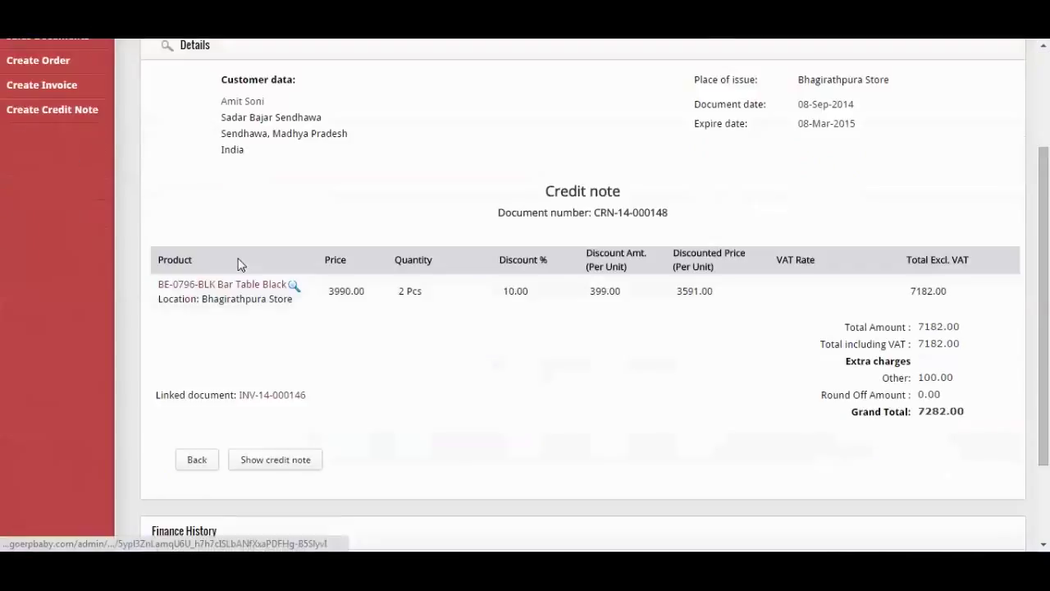